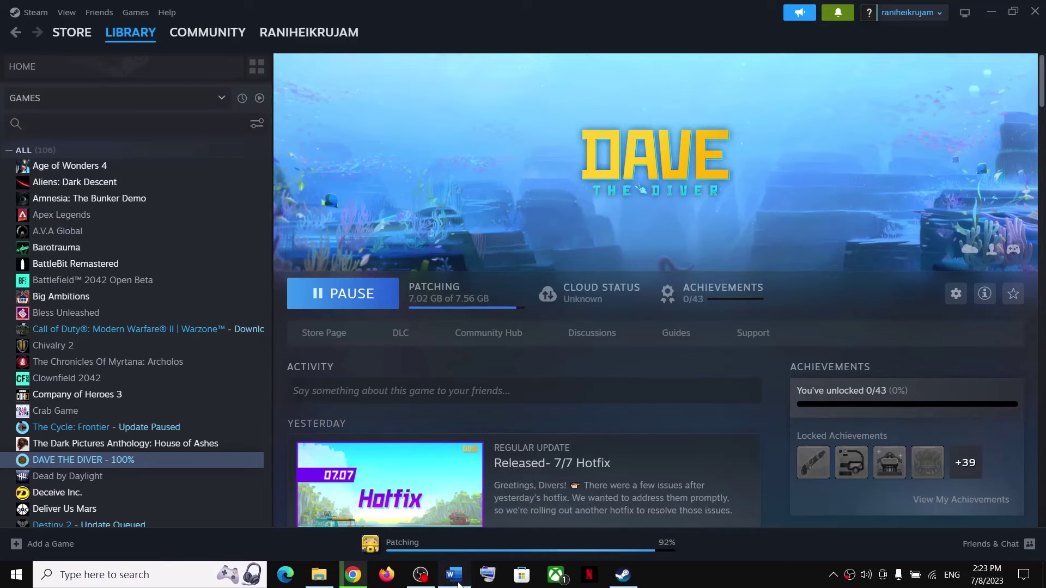
click(455, 573)
scroll(371, 452, down, 6)
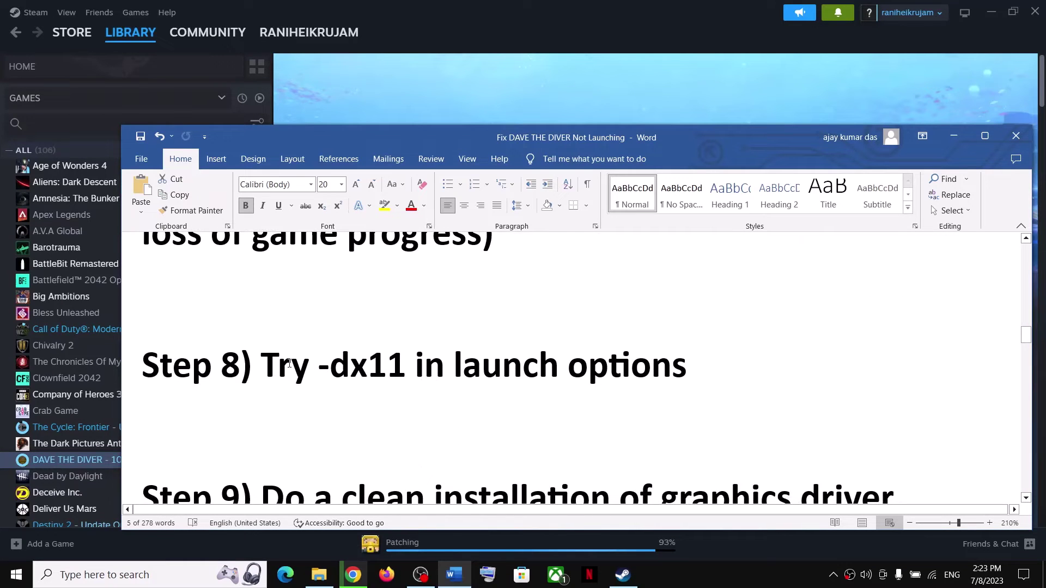
scroll(371, 452, up, 1)
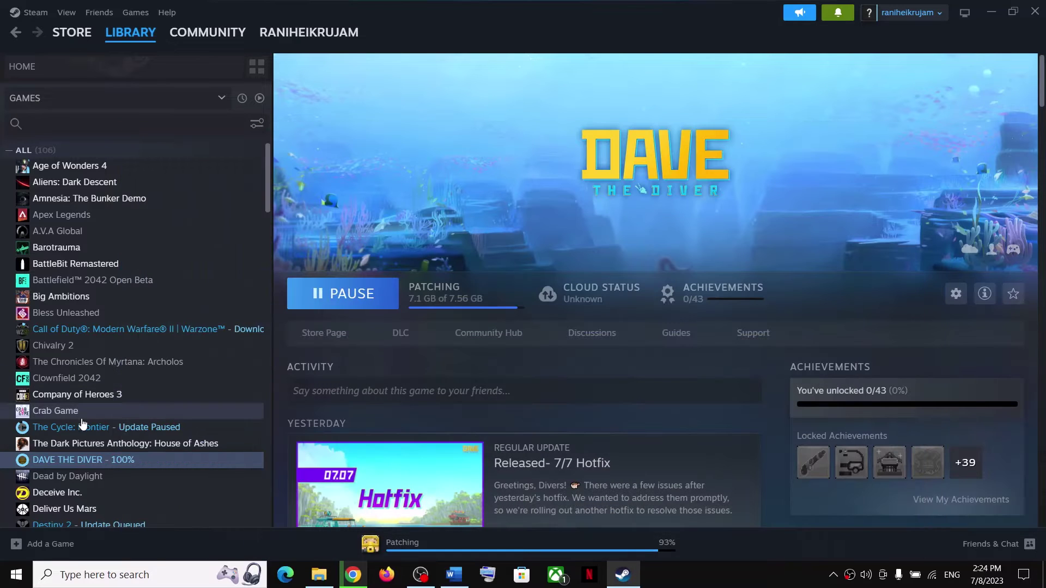
click(958, 141)
right_click(65, 460)
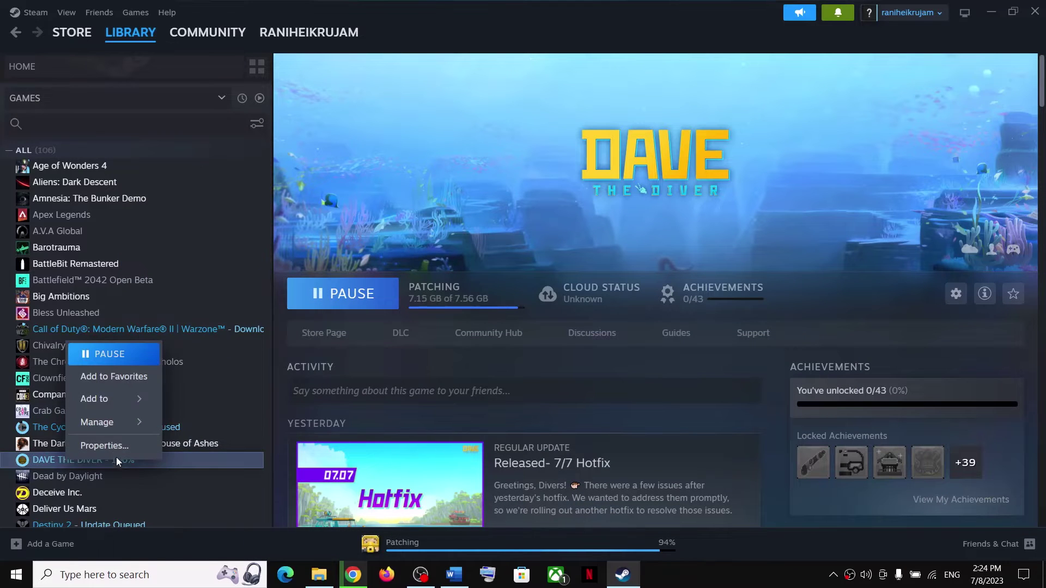
click(109, 444)
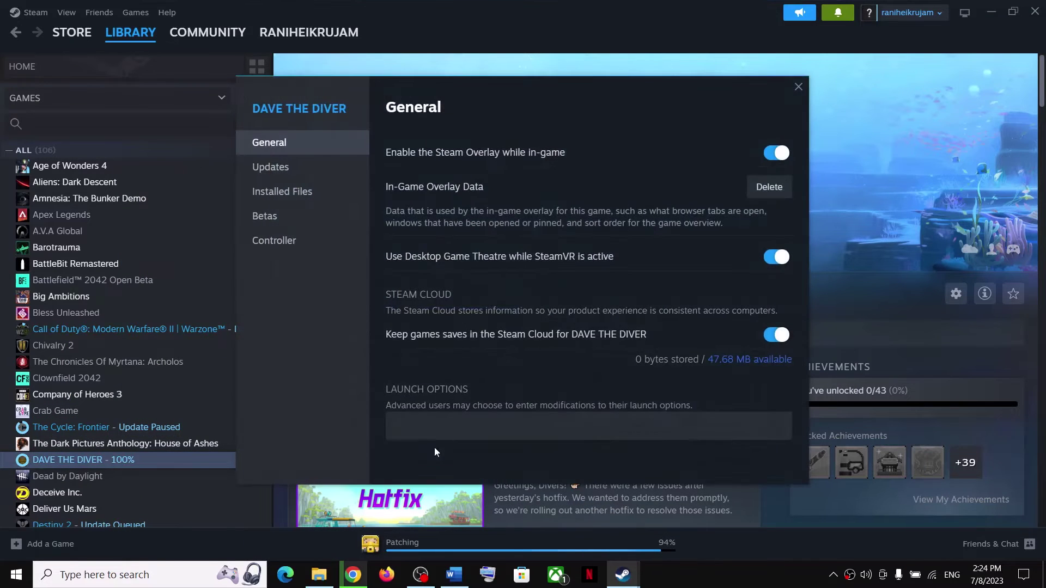
click(430, 434)
text(-dx11)
key(ctrl+a)
text(-)
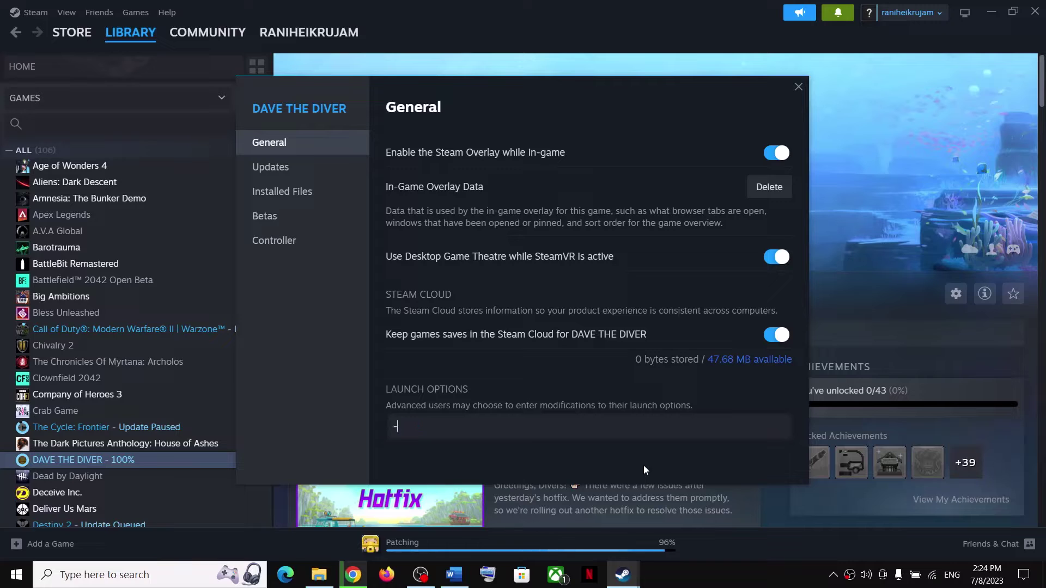
text(dx12)
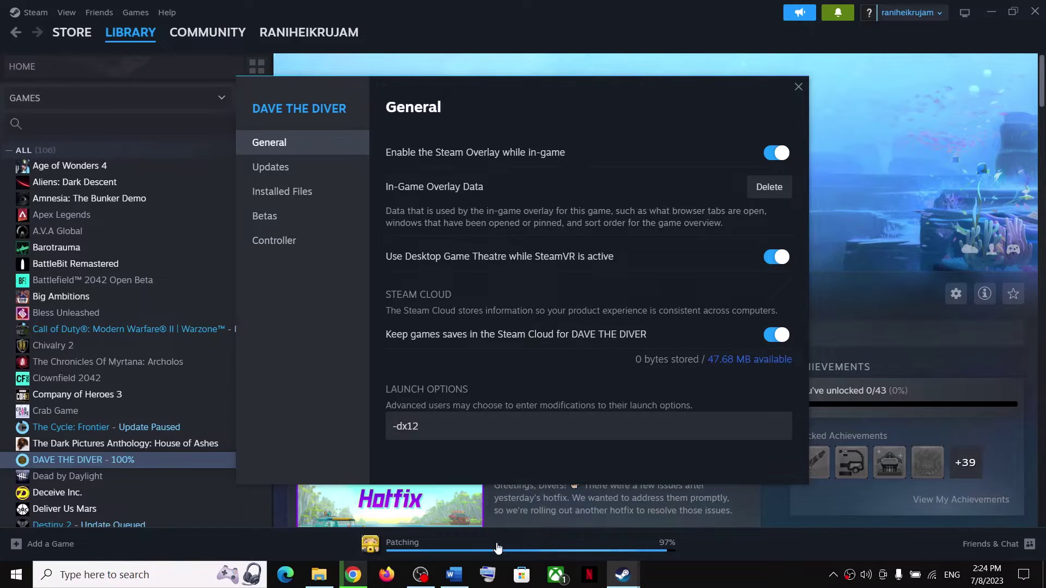
click(460, 576)
click(455, 575)
key(BackSpace)
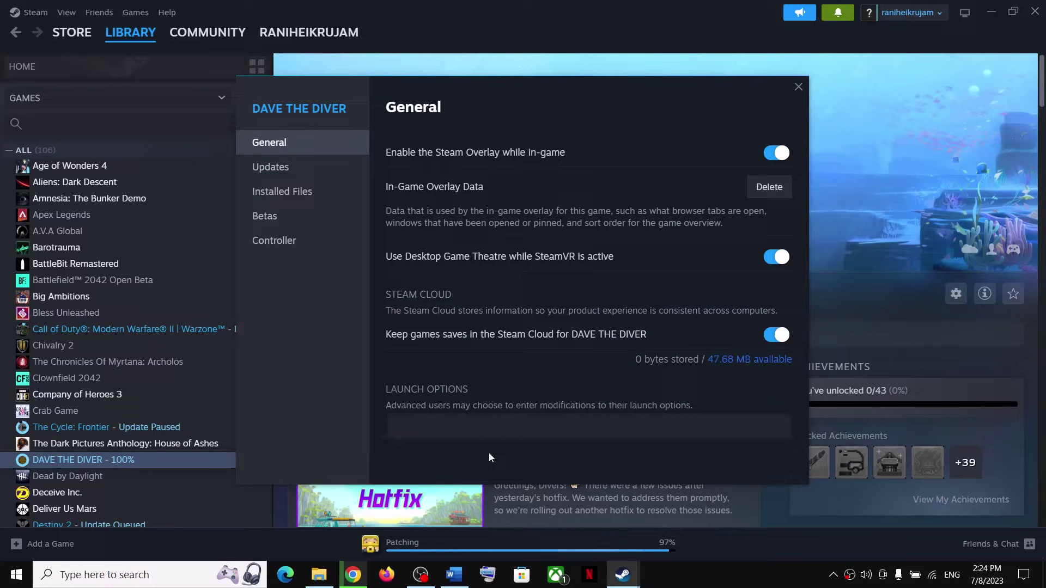
click(798, 87)
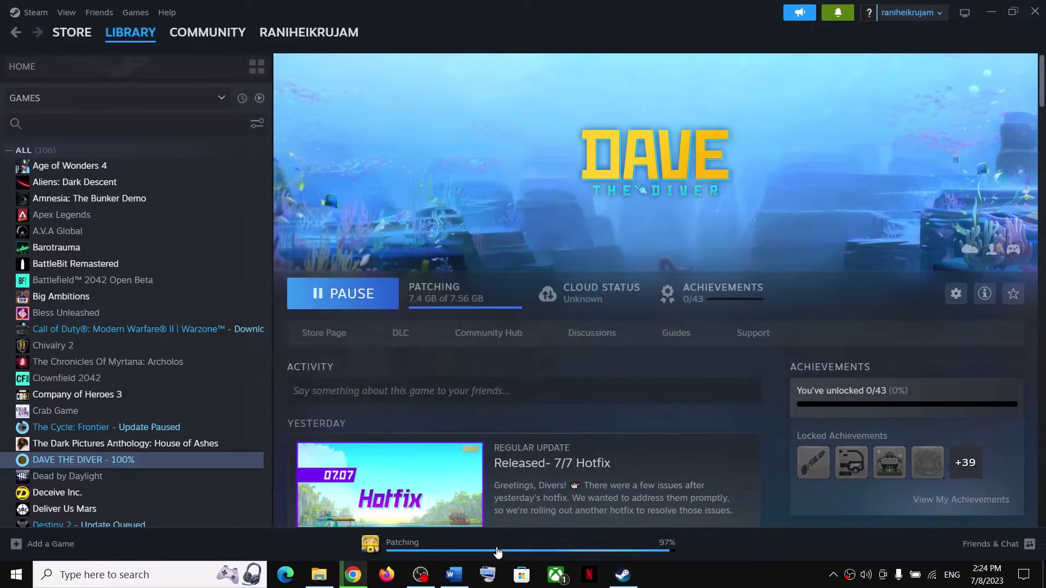
Step: Scroll the Word checklist down to Step 9 about a clean graphics driver installation
click(455, 575)
scroll(437, 412, down, 5)
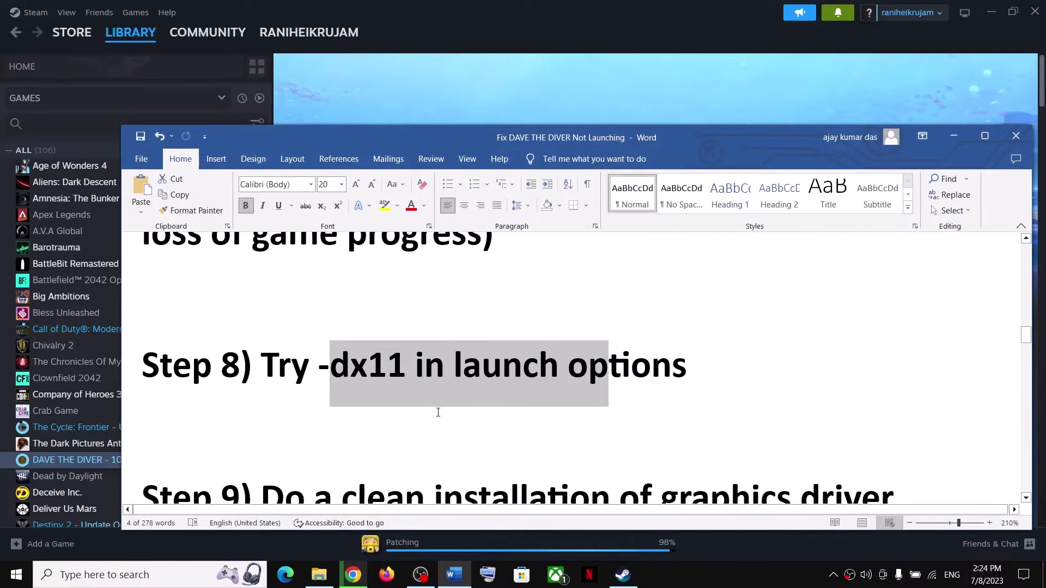
drag(326, 352, 914, 351)
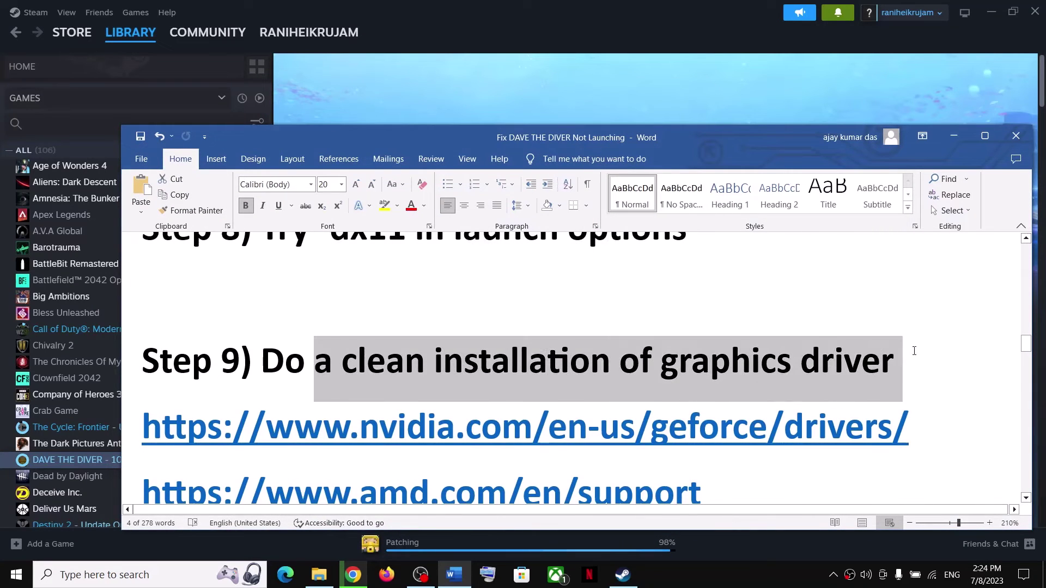
scroll(375, 433, down, 1)
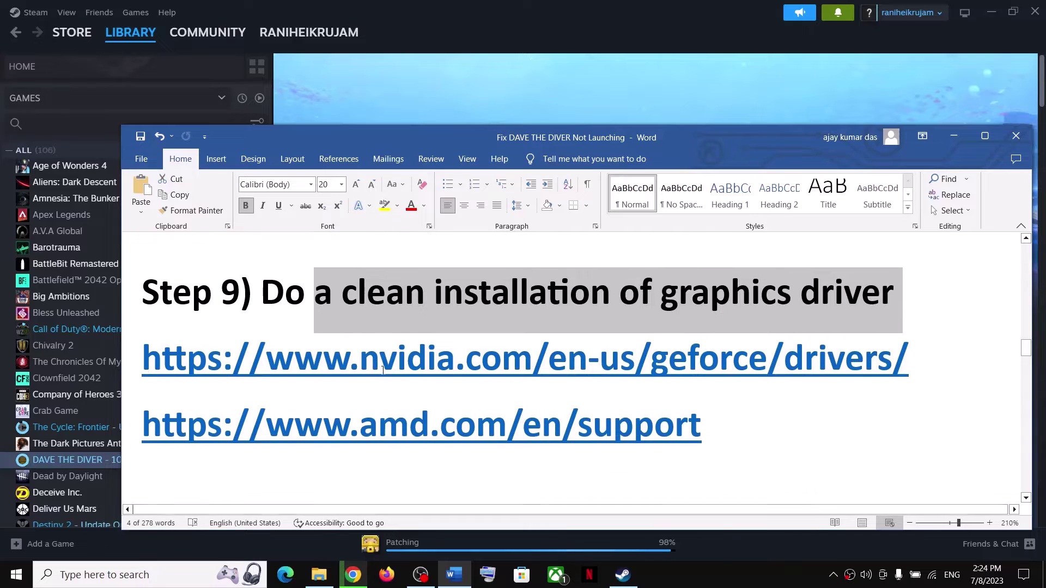
drag(360, 361, 649, 380)
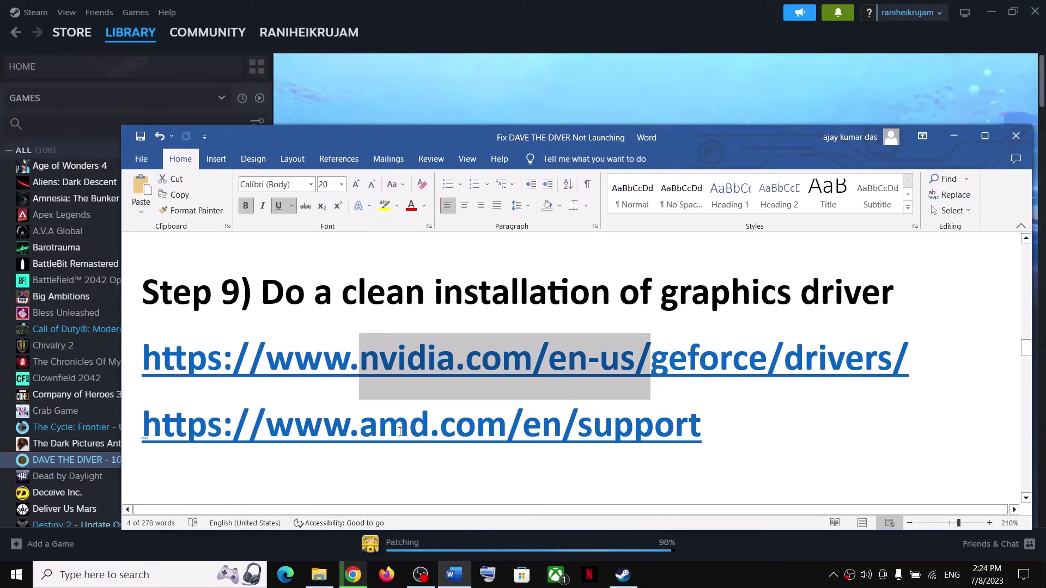
Step: Open the NVIDIA drivers link listed in Step 9, beside the AMD support link
drag(295, 435, 615, 436)
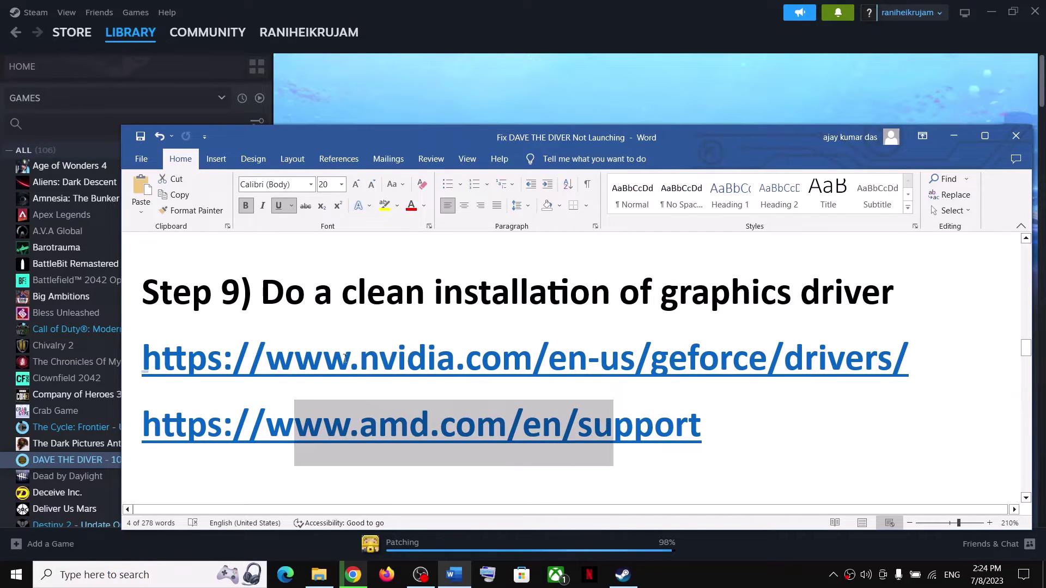
drag(351, 370, 481, 370)
click(656, 390)
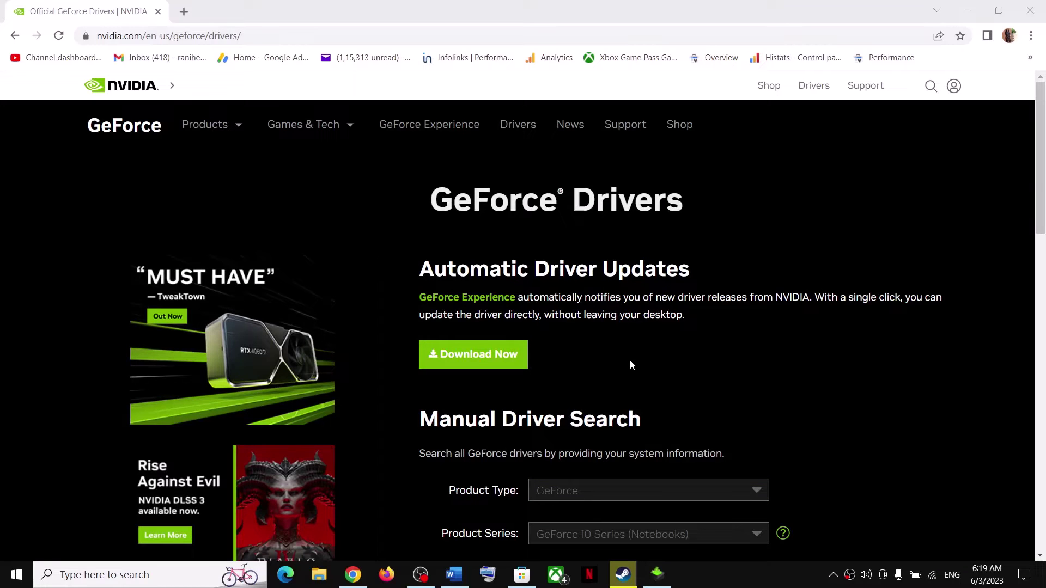
Step: Search NVIDIA drivers for GeForce 10 Series (Notebooks), GeForce GTX 1050, Windows 10 64-bit
scroll(630, 360, down, 3)
click(637, 330)
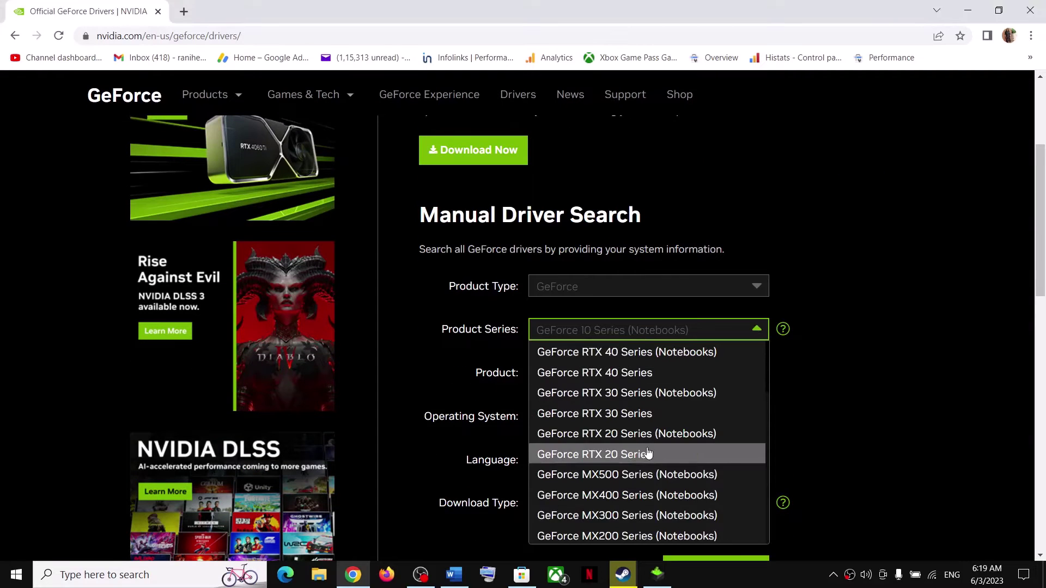
scroll(647, 455, down, 3)
click(627, 501)
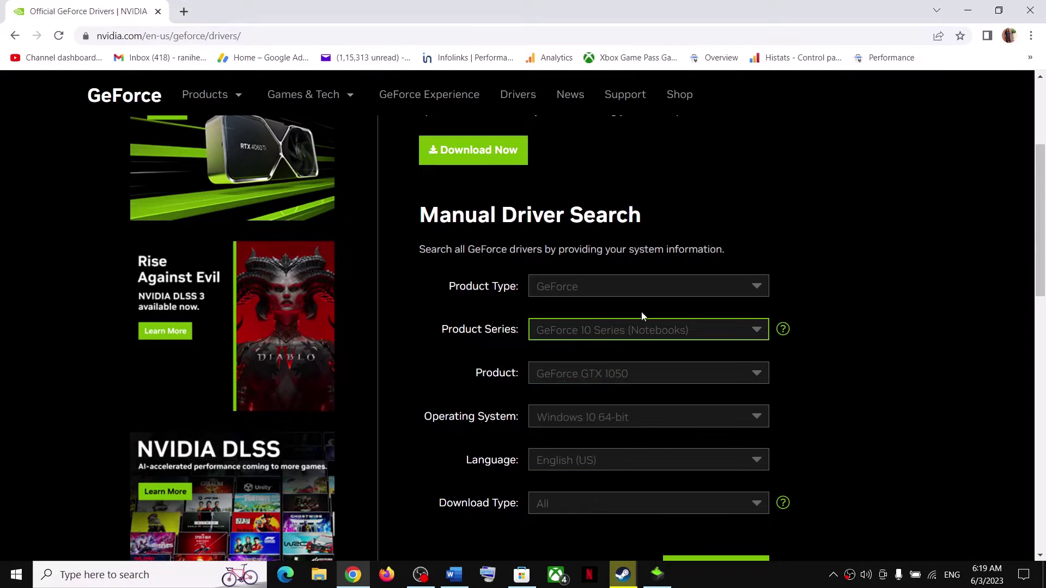
click(636, 372)
click(611, 479)
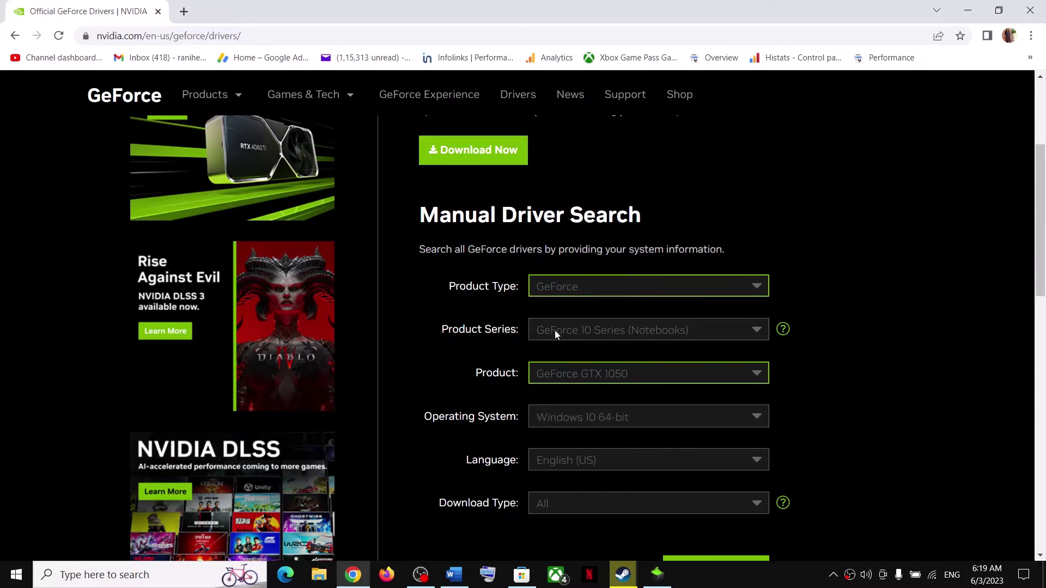
scroll(643, 348, down, 2)
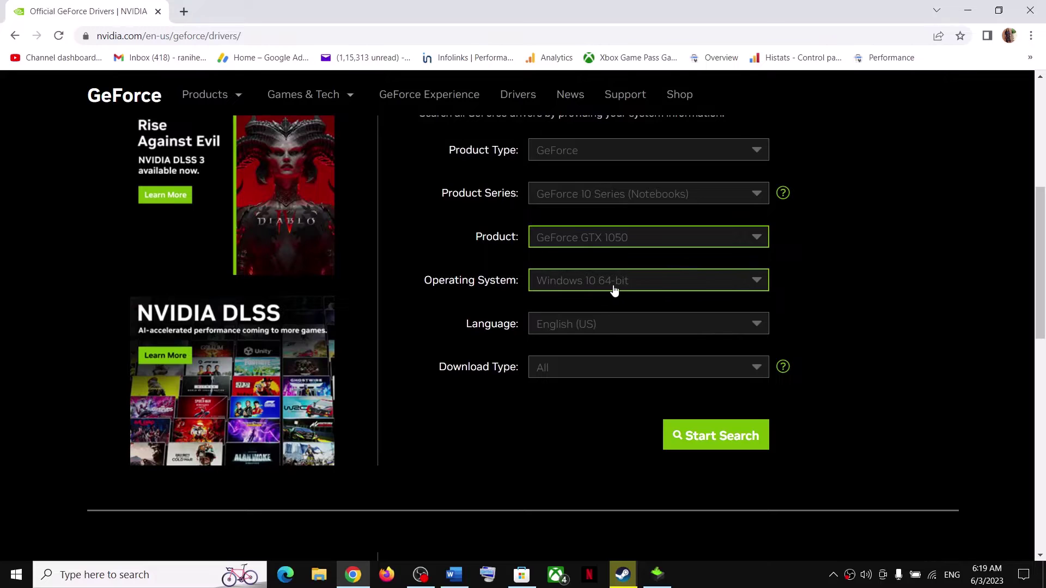
click(614, 290)
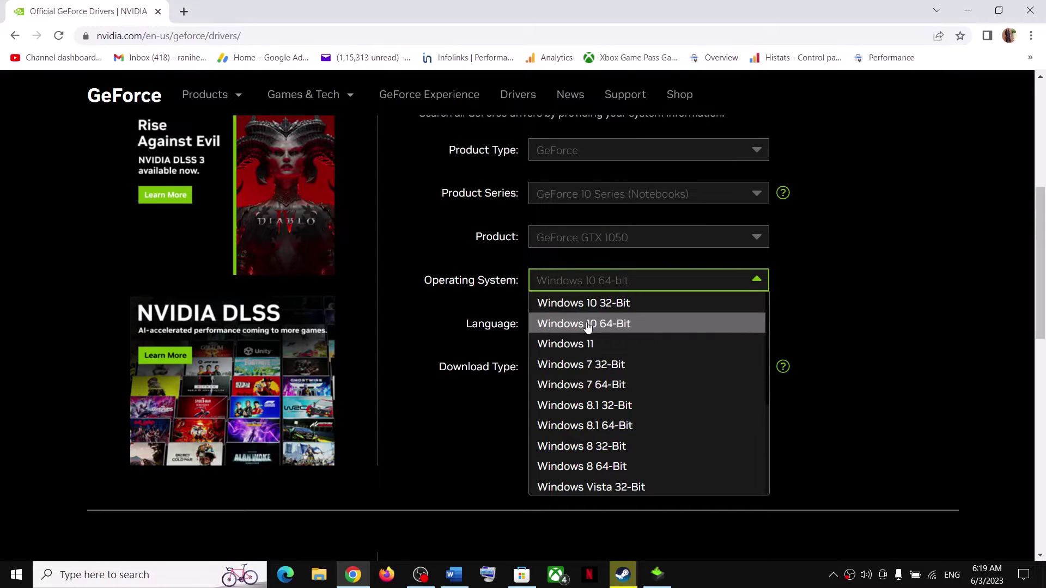
click(822, 296)
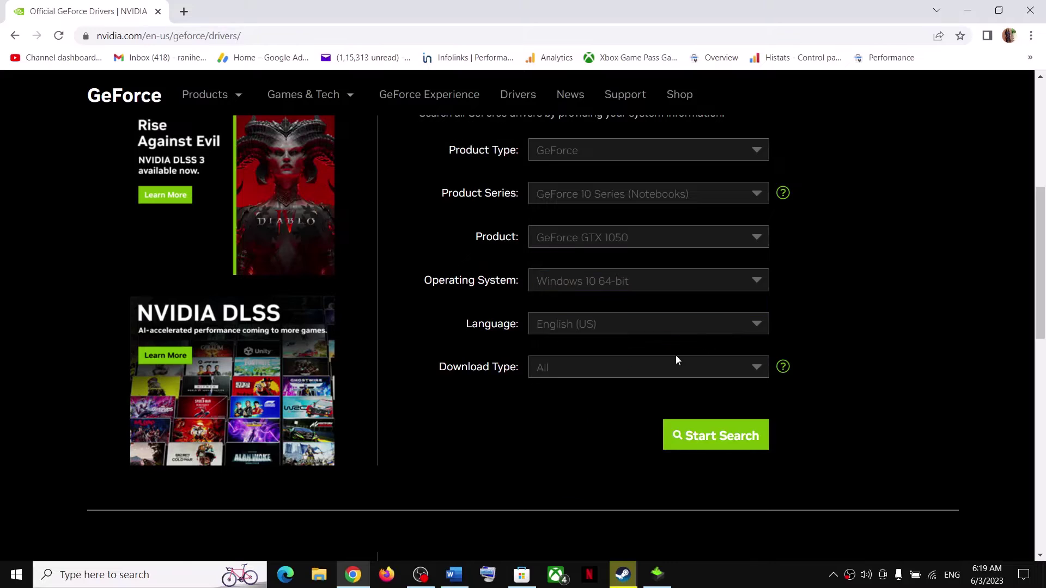
click(746, 441)
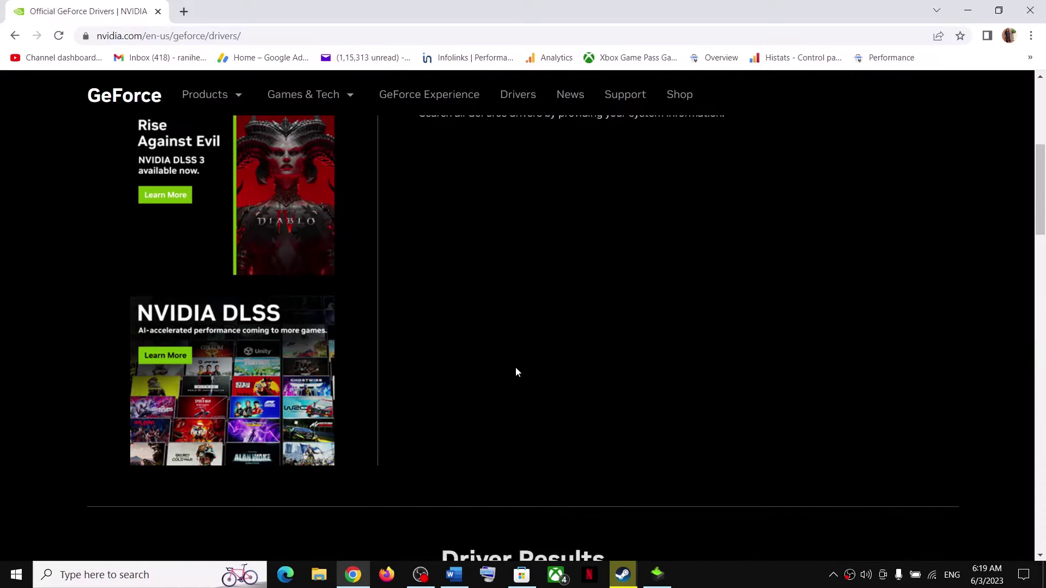
Step: Open the details page of the first result, Game Ready Driver 535.98
scroll(465, 381, down, 6)
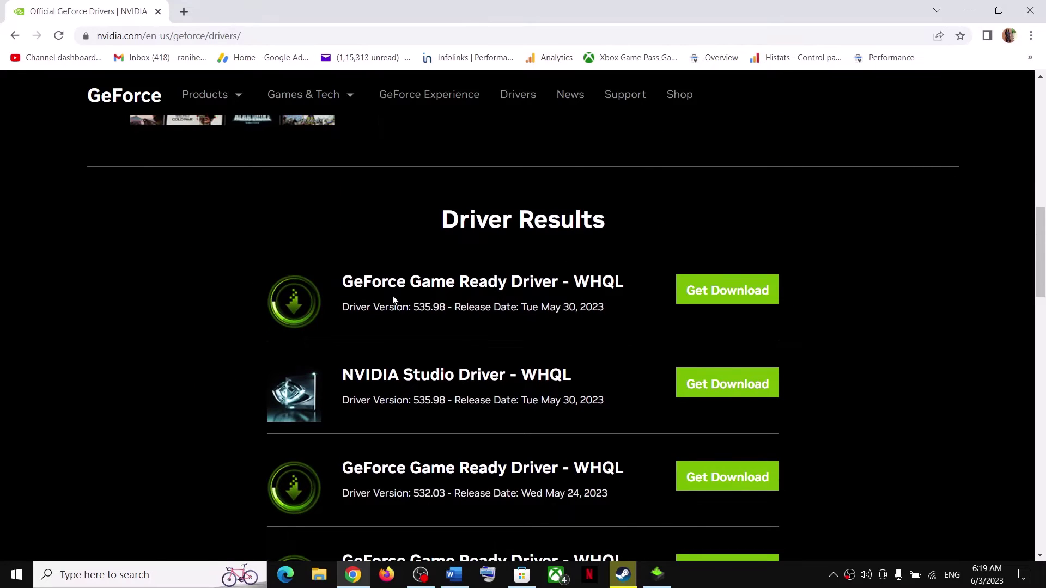
drag(342, 287, 512, 288)
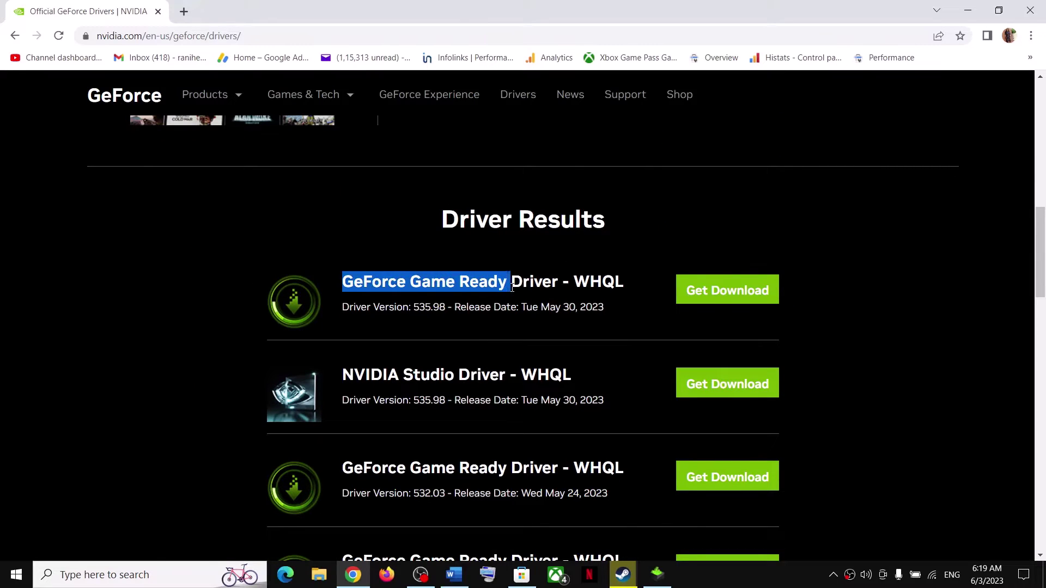
drag(412, 308, 432, 308)
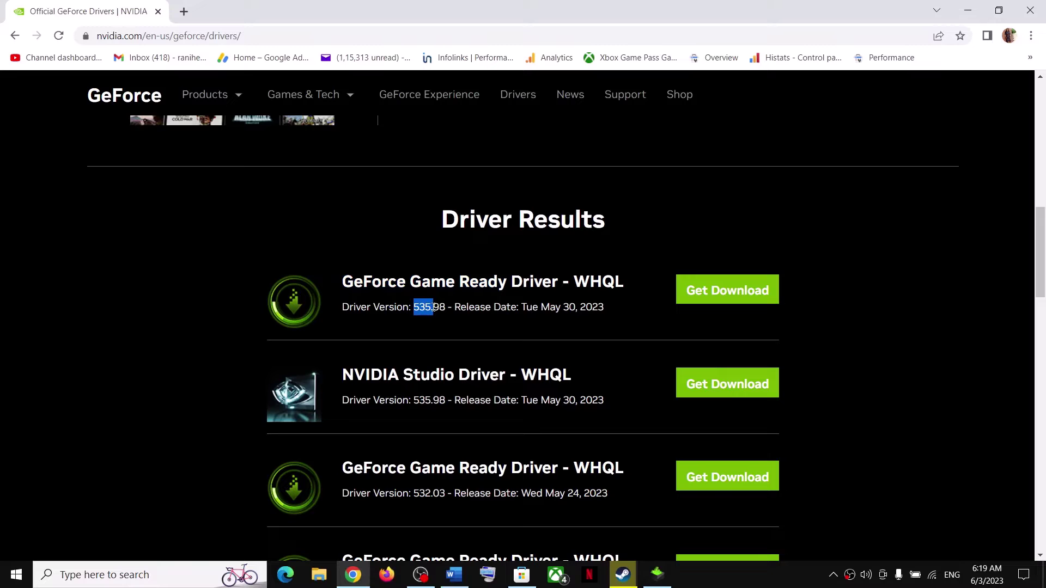
click(726, 294)
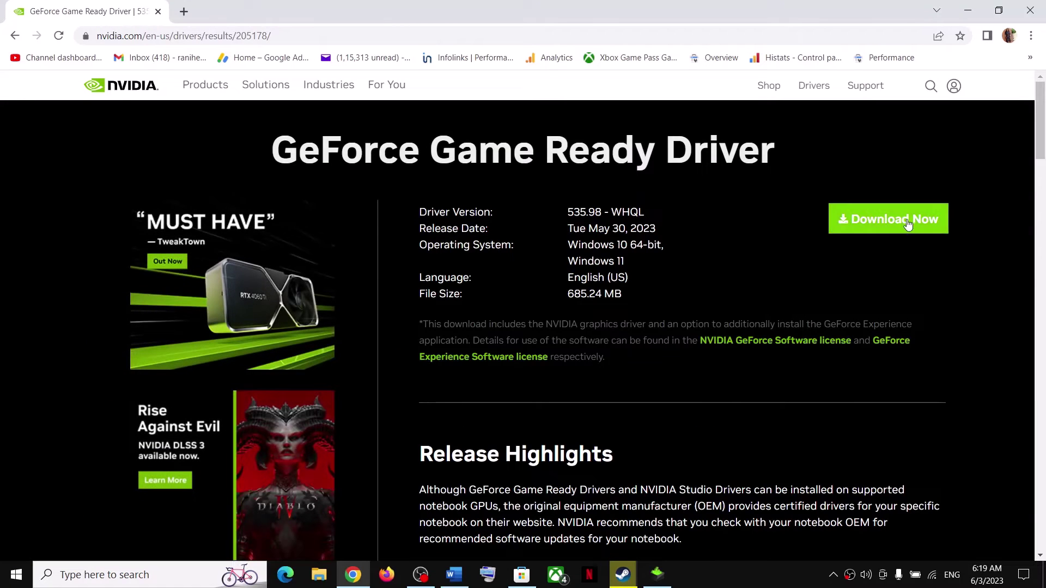
Step: Download driver 535.98 and run a custom install with 'Perform a clean installation' ticked
click(896, 220)
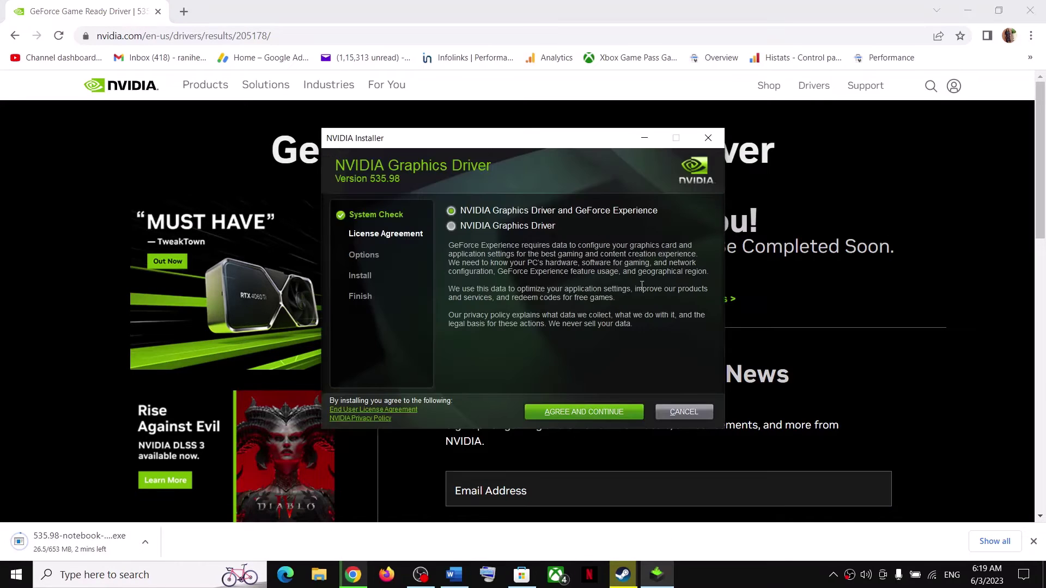
click(591, 414)
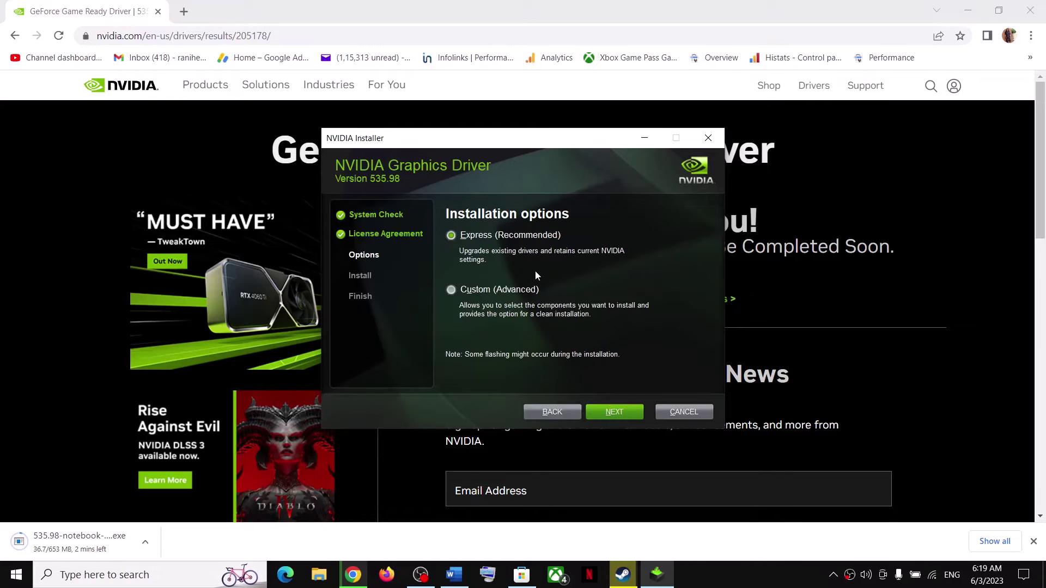
click(472, 292)
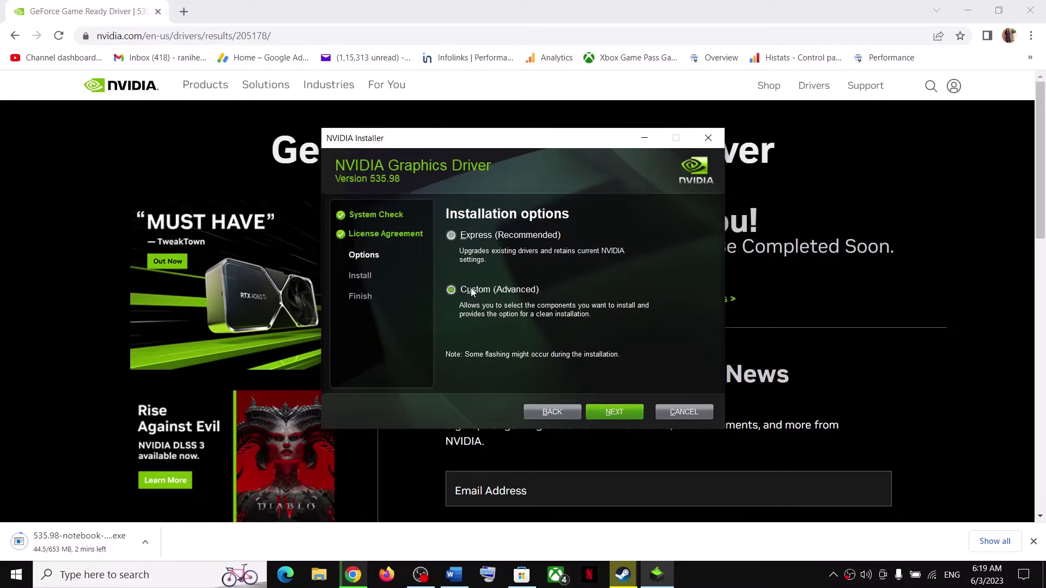
click(613, 411)
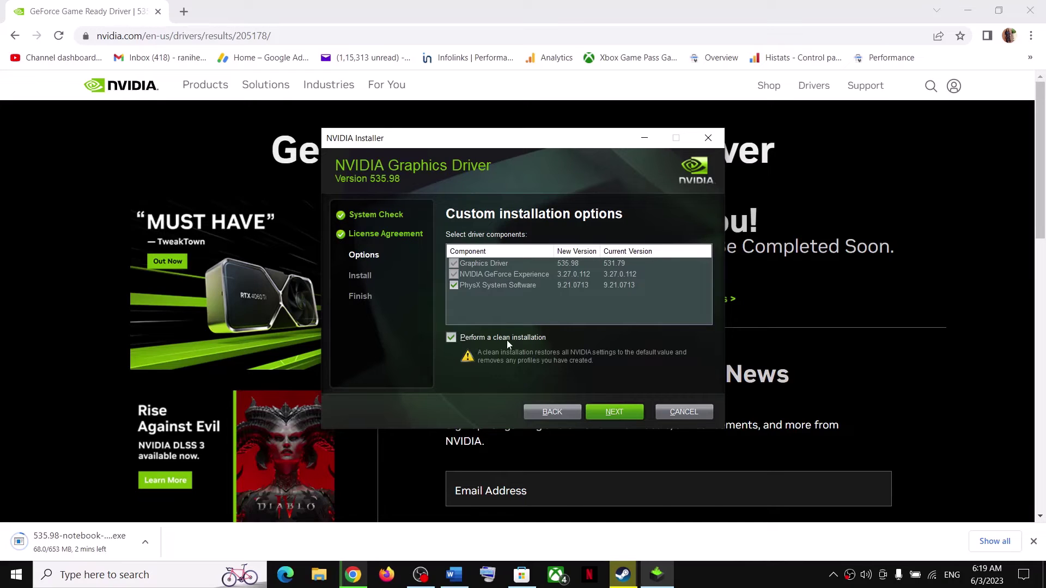
click(451, 338)
click(629, 414)
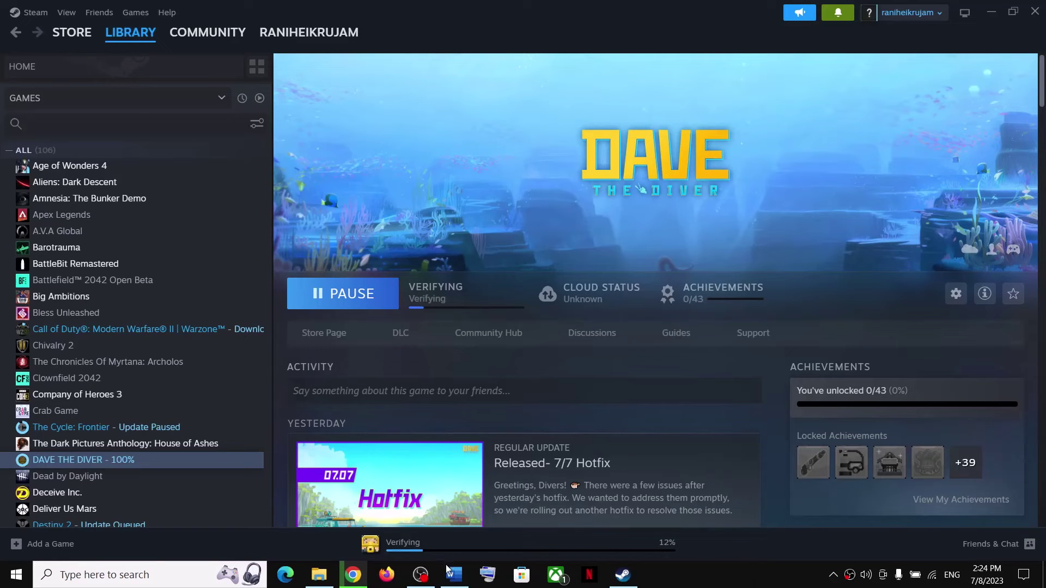
Step: Review the checklist's 'Uninstalling Citrix software' step, highlighting its heading
click(453, 573)
scroll(460, 474, down, 3)
scroll(460, 474, up, 1)
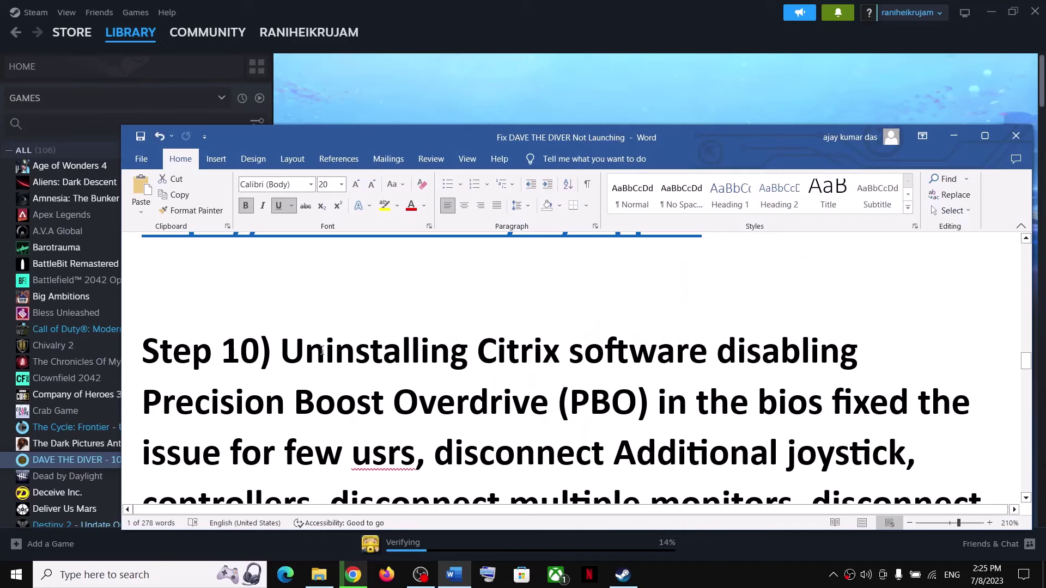
drag(322, 352, 778, 346)
click(583, 352)
drag(281, 351, 599, 354)
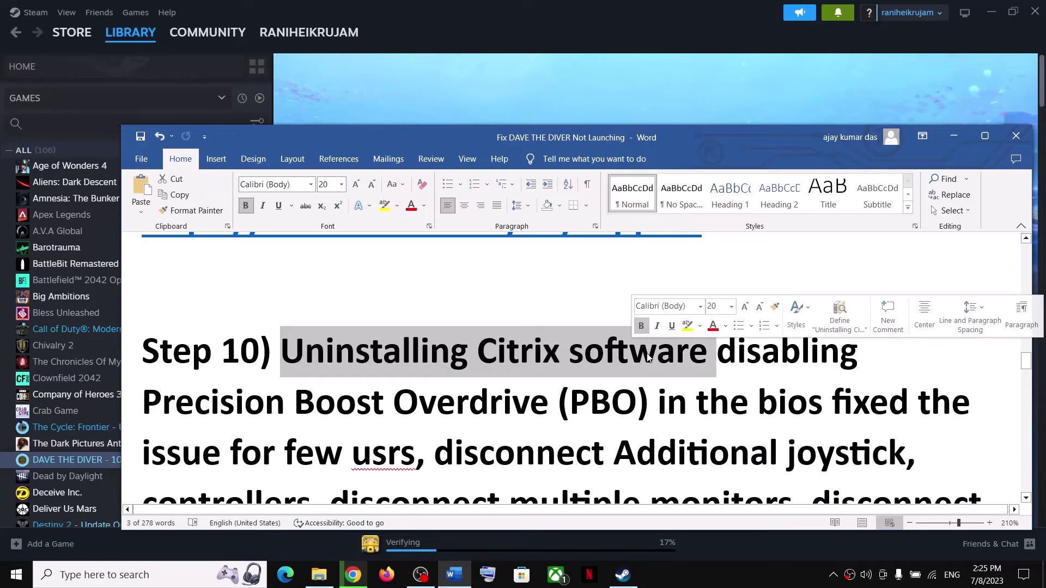
click(544, 351)
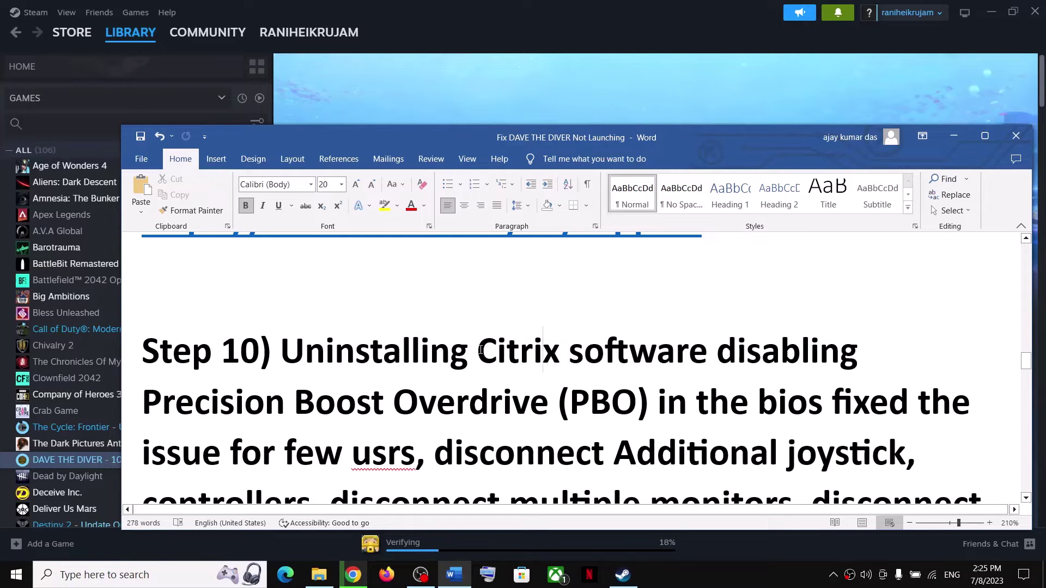
drag(481, 352, 568, 354)
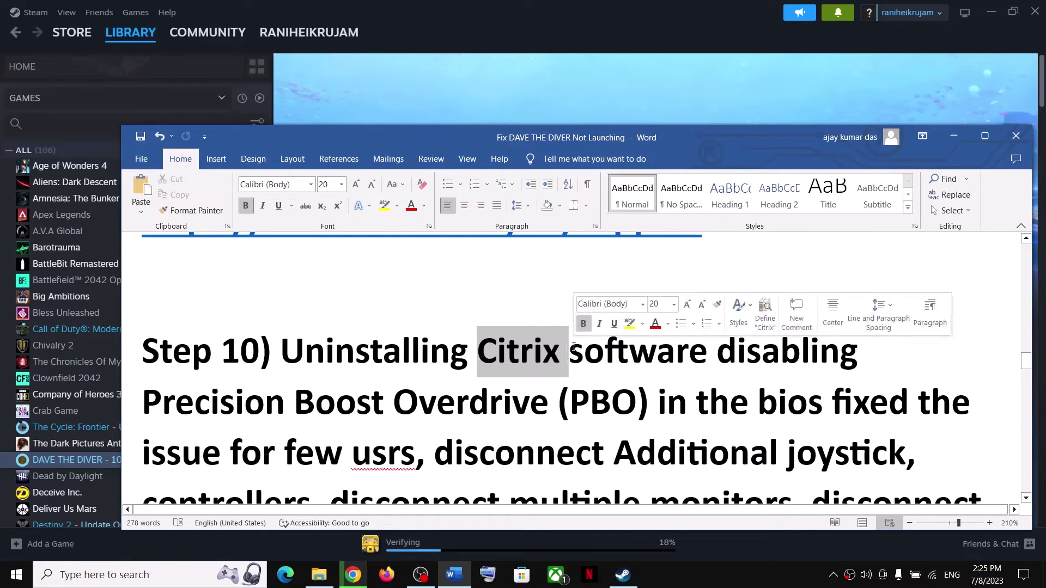
click(515, 366)
key(ctrl+Left)
key(ctrl+shift+Right)
key(ctrl+shift+Right)
key(ctrl+shift+Right)
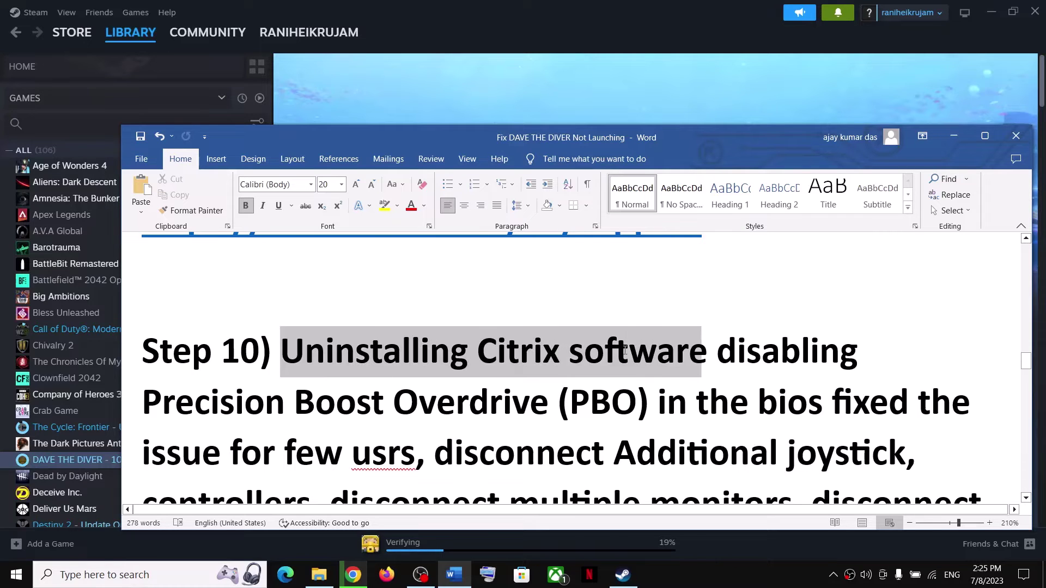
key(Left)
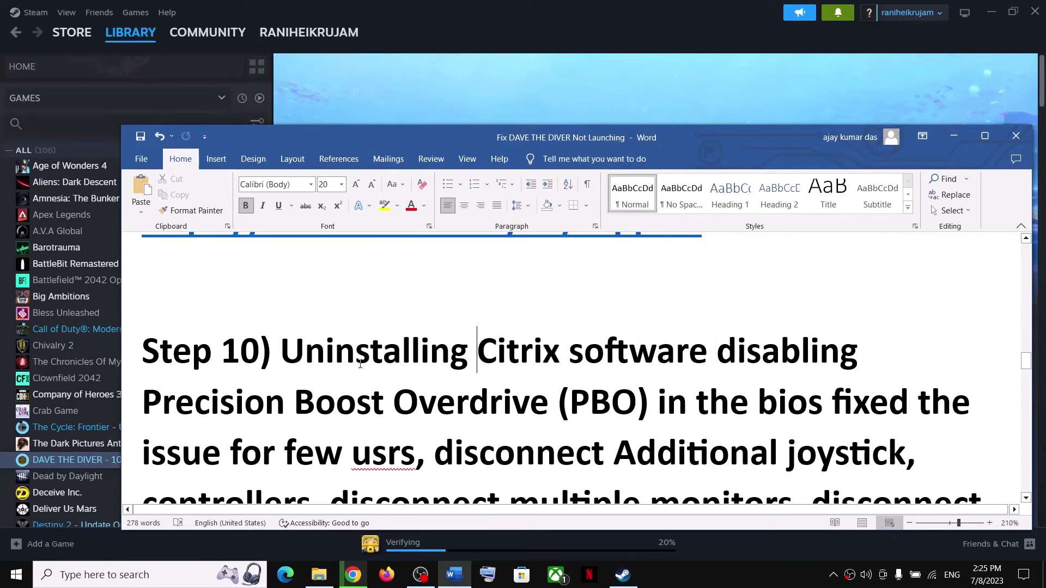
key(ctrl+shift+Right)
key(ctrl+shift+Right)
click(449, 371)
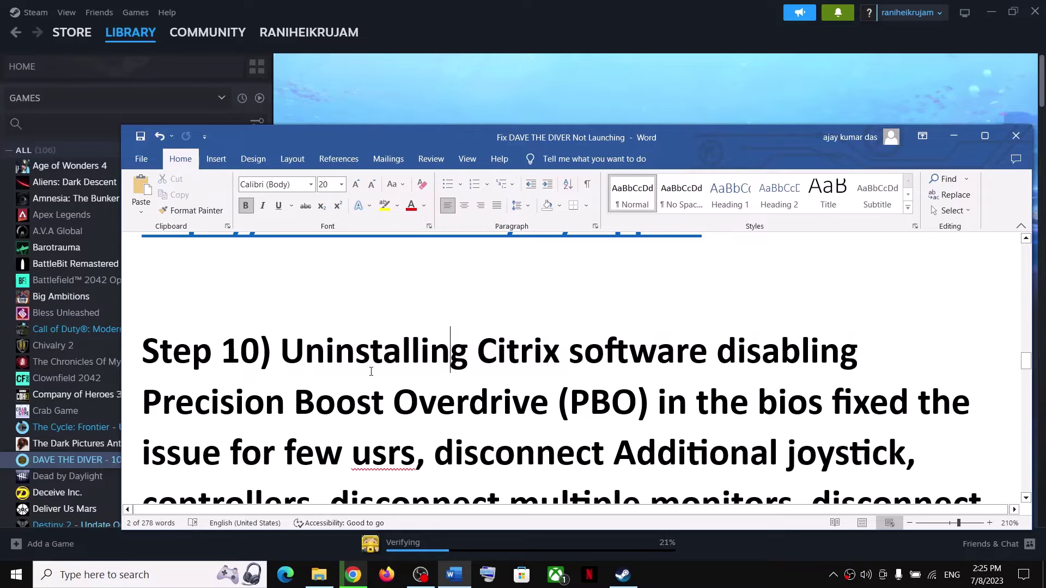
drag(449, 371, 580, 355)
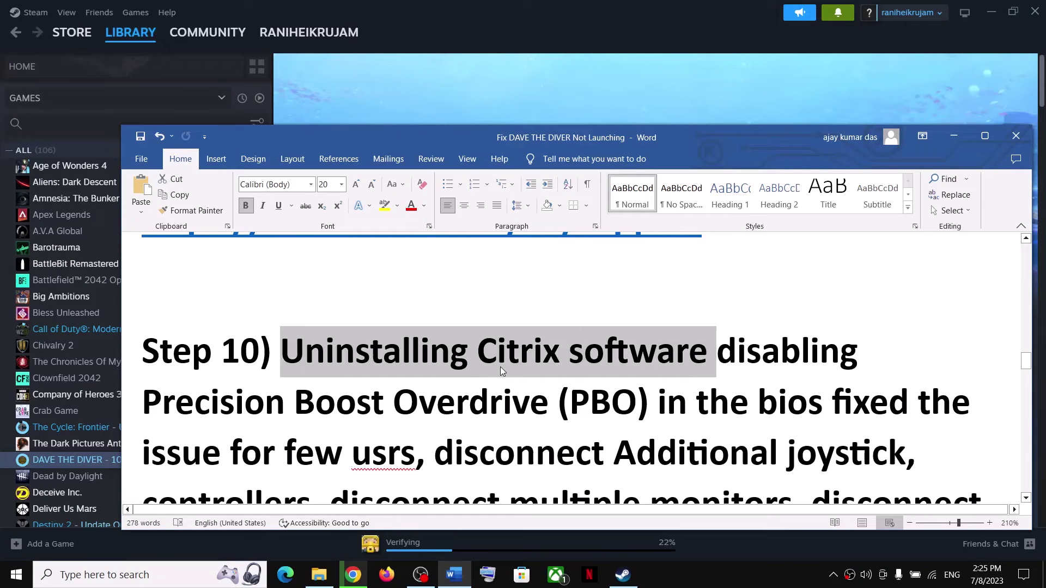
drag(657, 354, 279, 355)
click(808, 388)
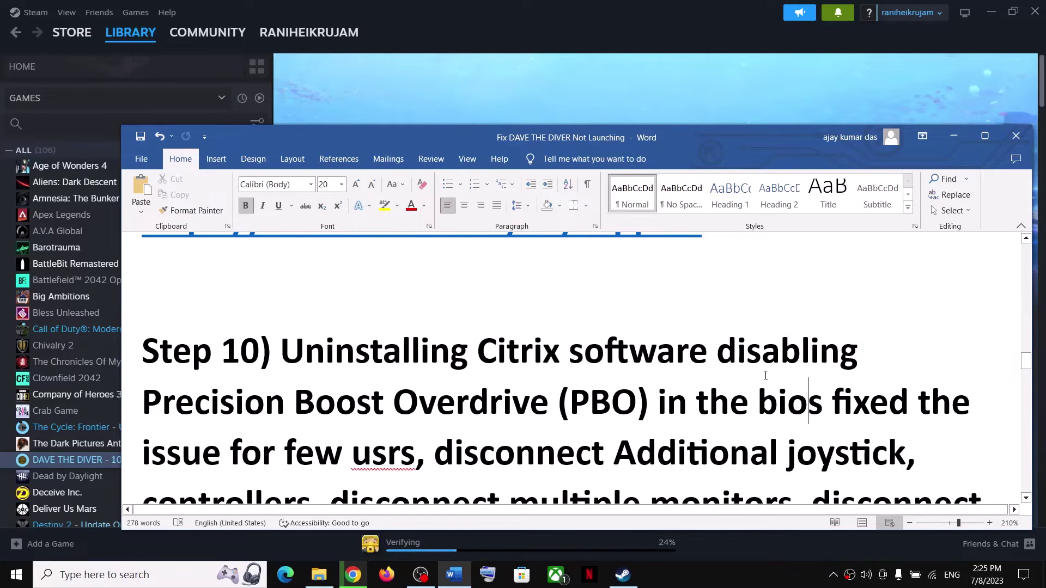
Step: Correct 'usrs' to 'users' in the Precision Boost Overdrive (PBO) advice
drag(721, 355, 523, 410)
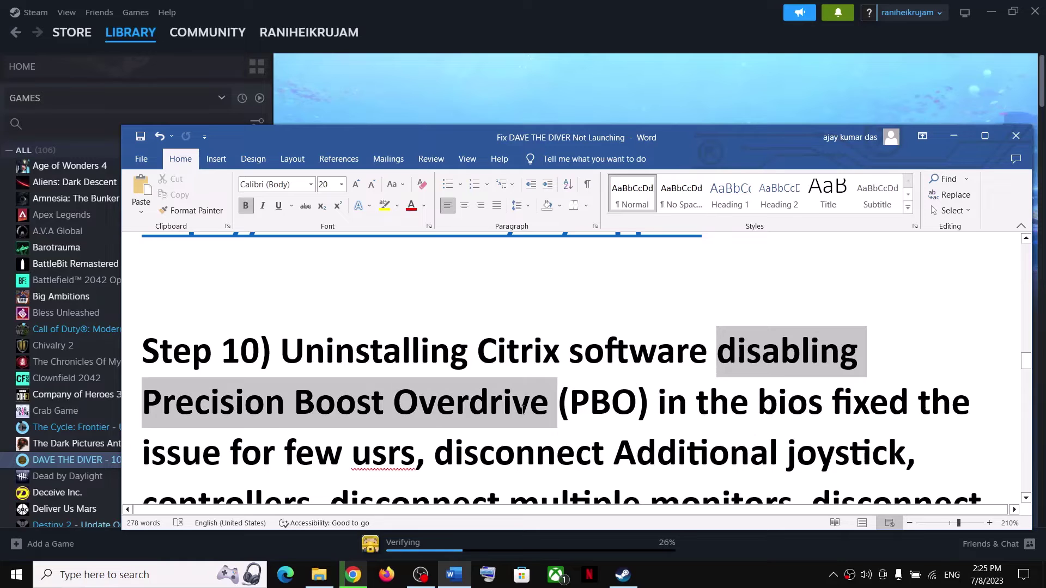
drag(698, 402, 388, 473)
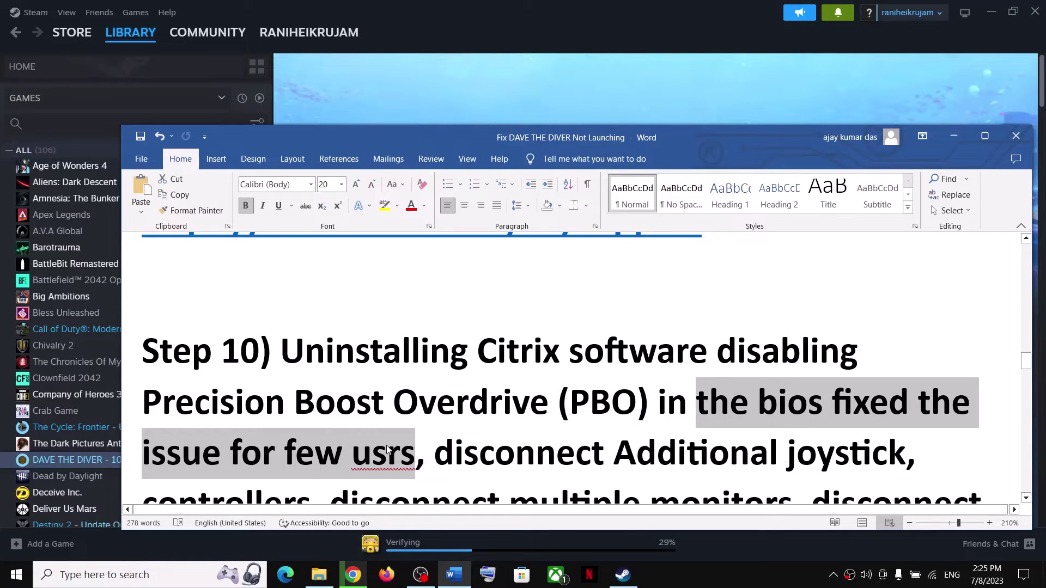
click(387, 457)
text(e)
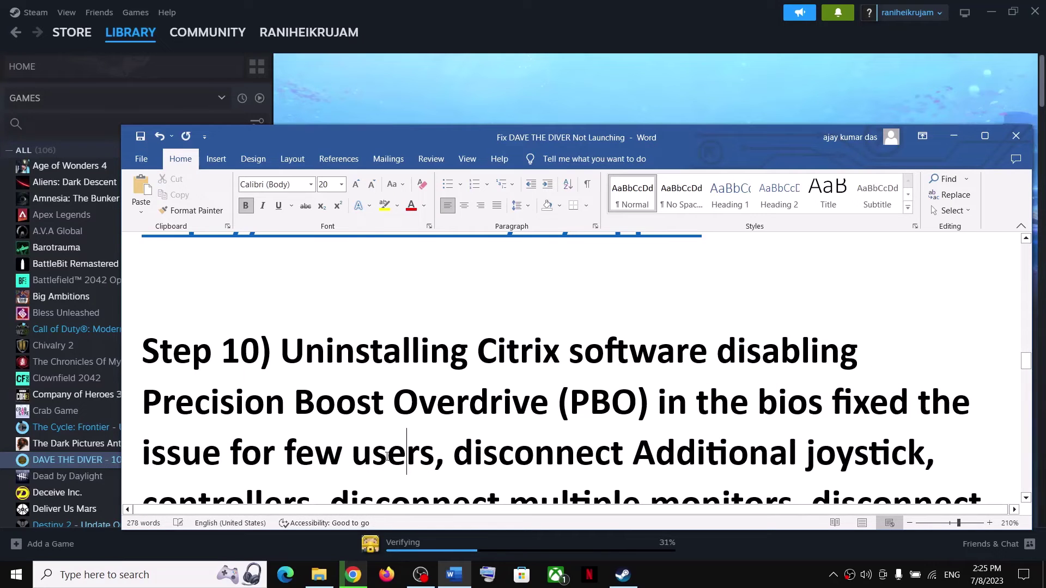
drag(163, 402, 444, 467)
click(296, 452)
click(295, 404)
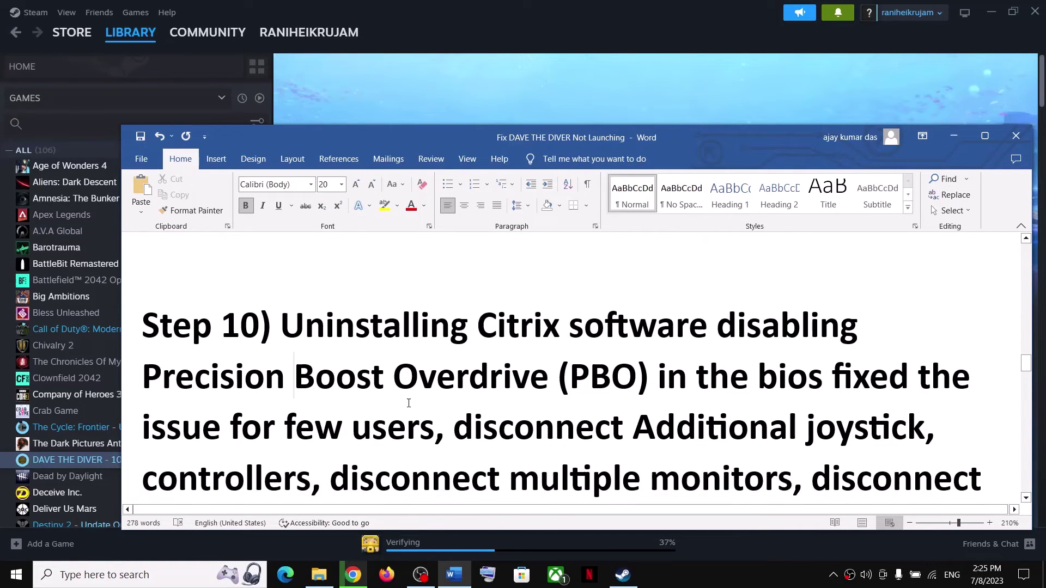
drag(143, 402, 608, 396)
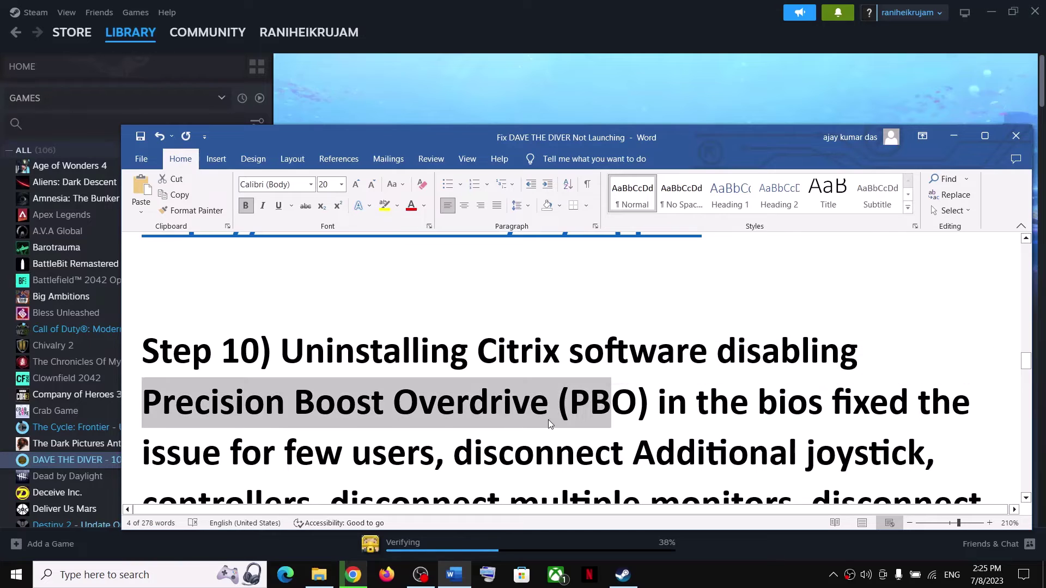
Step: Review the disconnect-controllers, monitors, USB adapter and disable-Steam-Overlay items, then minimize Word
scroll(471, 337, down, 2)
drag(470, 336, 902, 372)
click(341, 418)
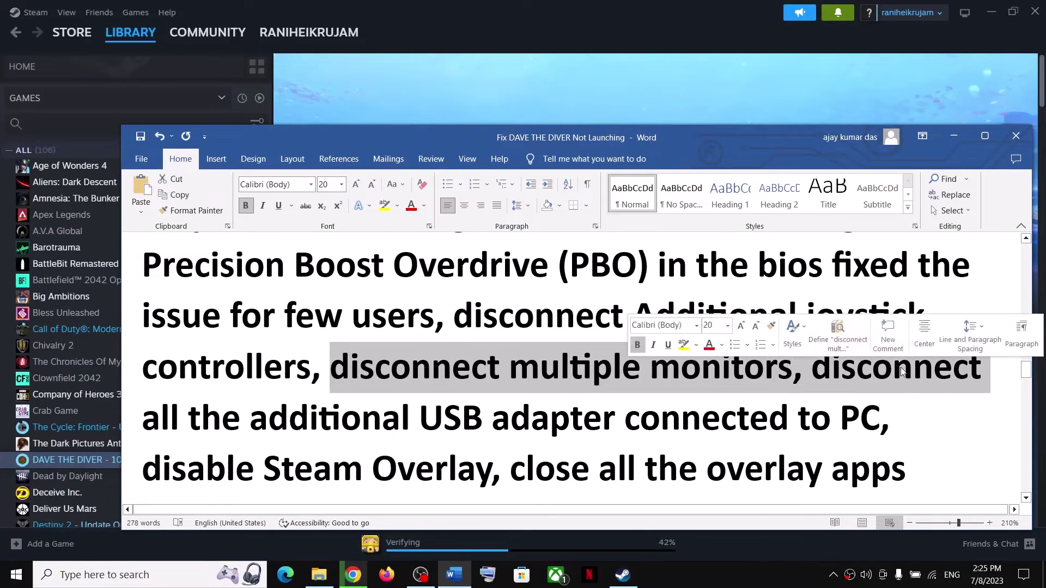
drag(785, 373, 334, 373)
click(842, 371)
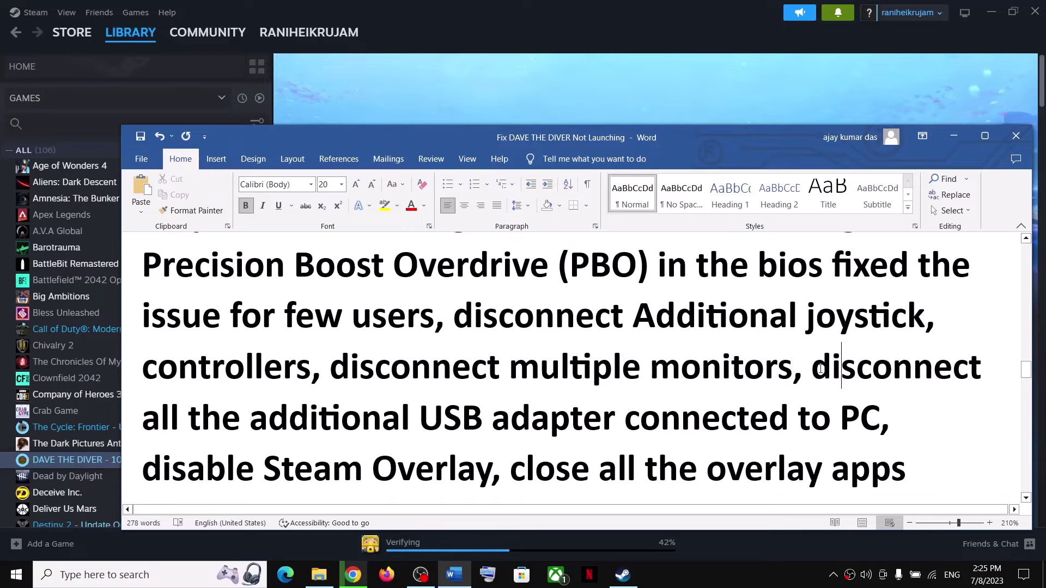
drag(821, 369, 723, 428)
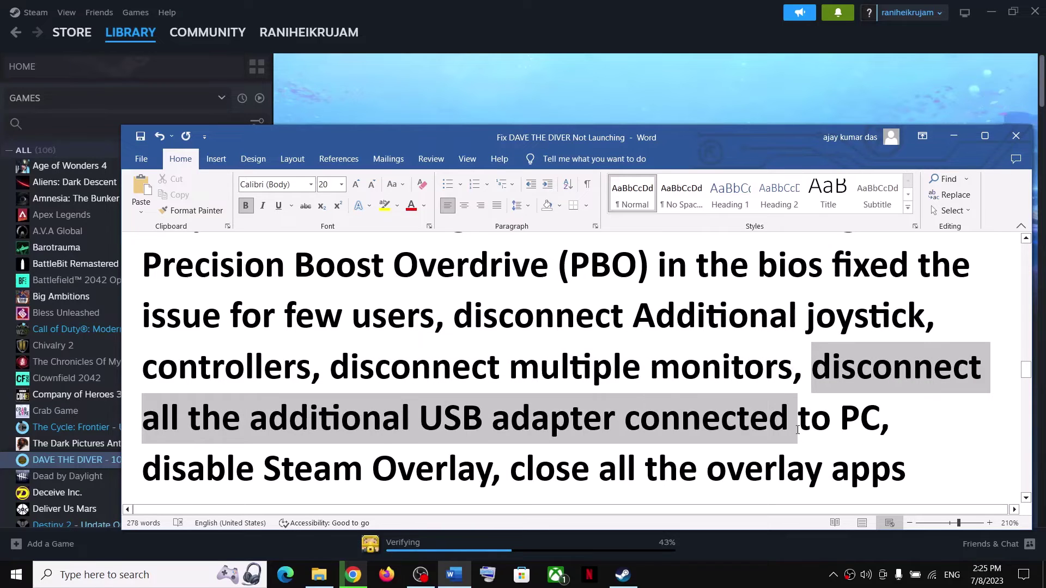
drag(798, 429, 797, 430)
scroll(235, 325, down, 3)
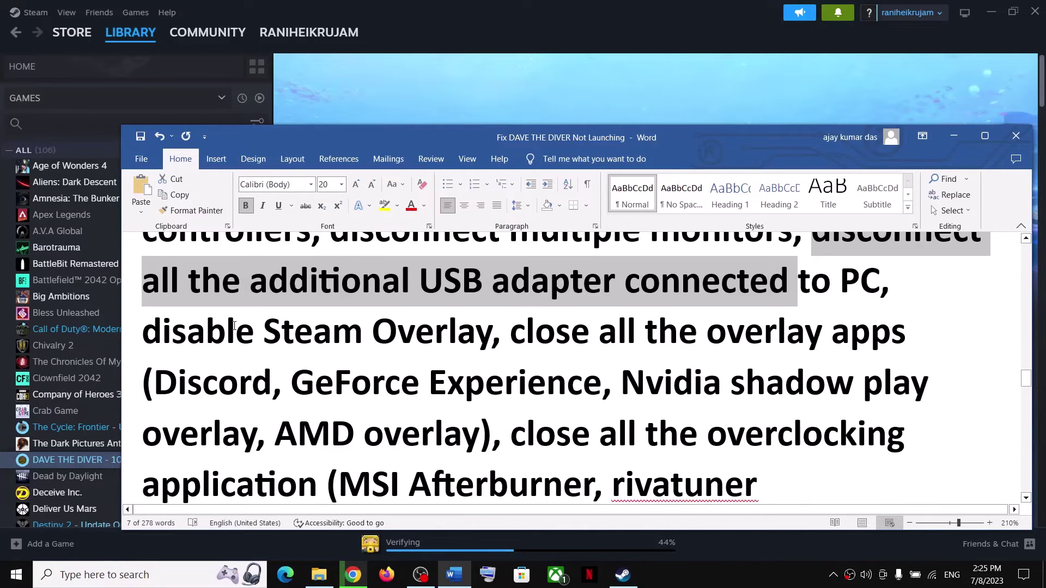
drag(143, 332, 496, 331)
click(954, 135)
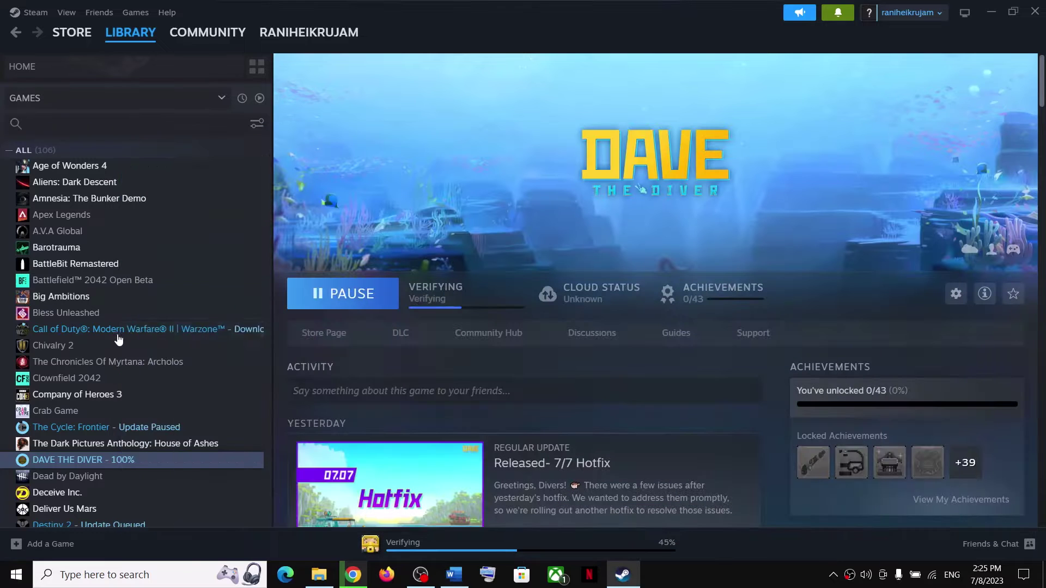
Step: Switch off 'Enable the Steam Overlay while in-game' in DAVE THE DIVER's properties, then return to Word
right_click(159, 460)
click(209, 446)
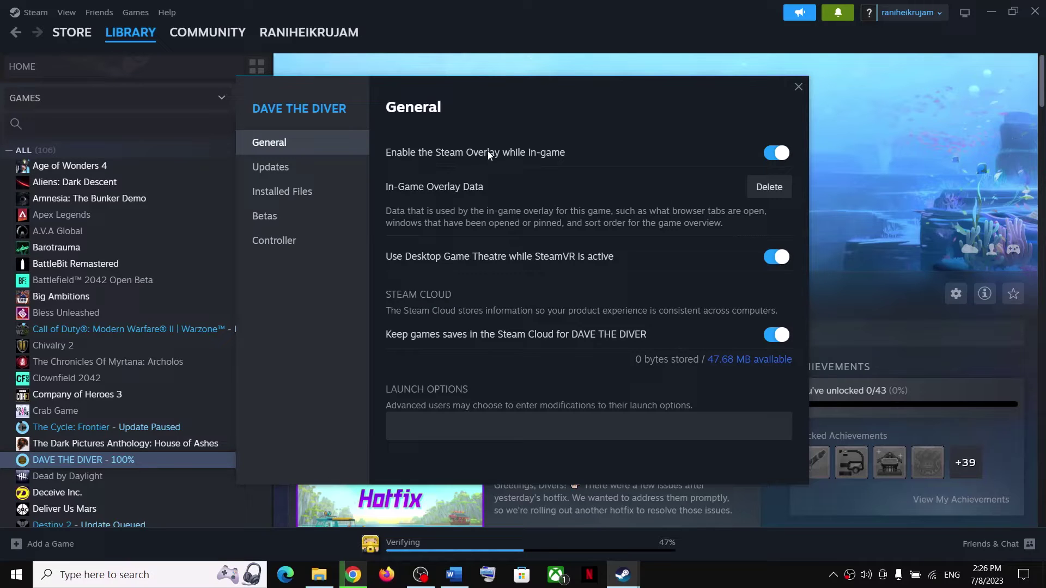
click(779, 157)
click(798, 87)
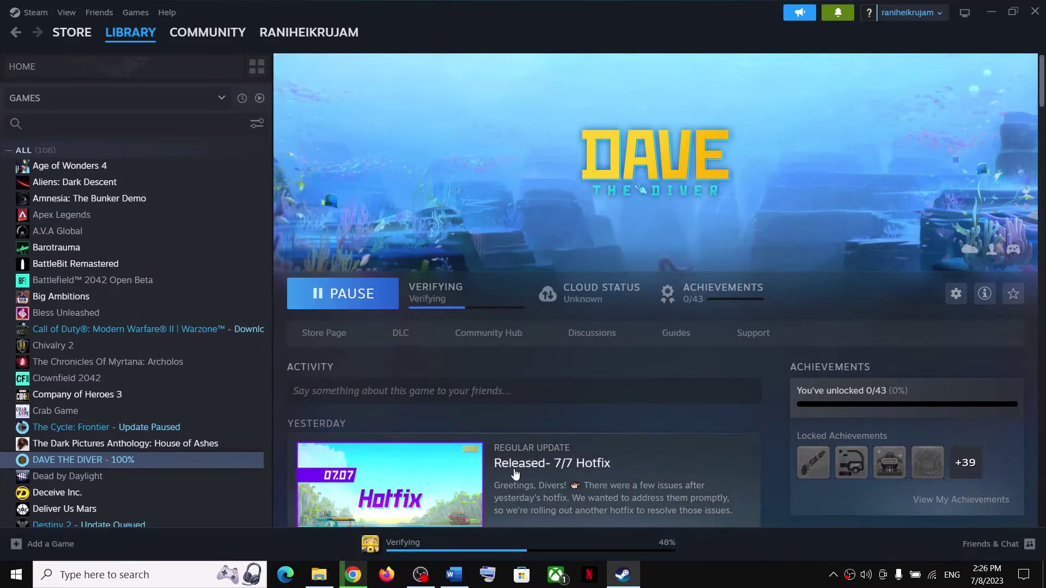
click(454, 575)
drag(550, 338, 807, 330)
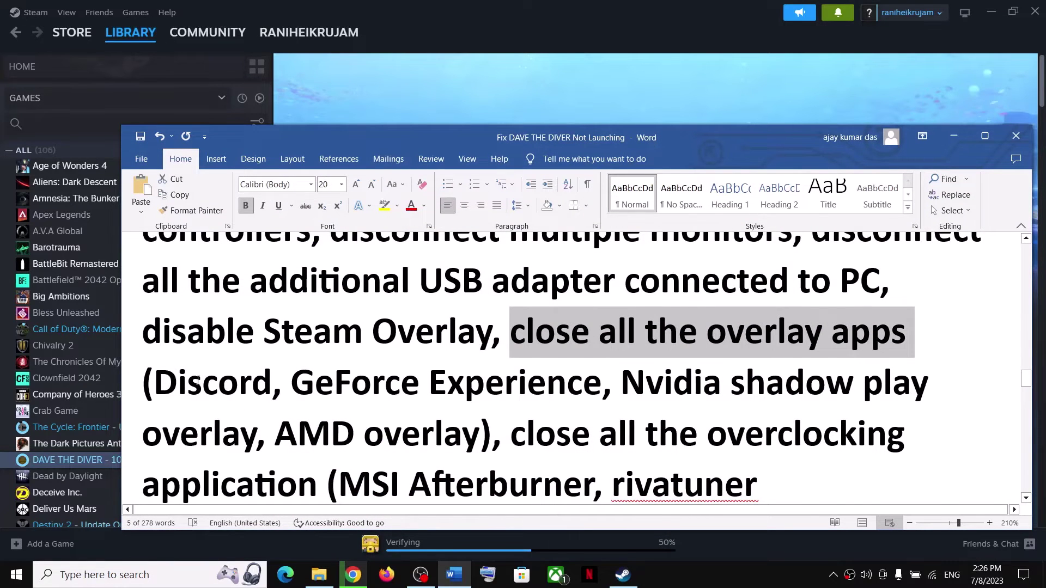
Step: Review the overlay apps to close, such as Discord and GeForce Experience
drag(259, 371, 300, 381)
click(249, 406)
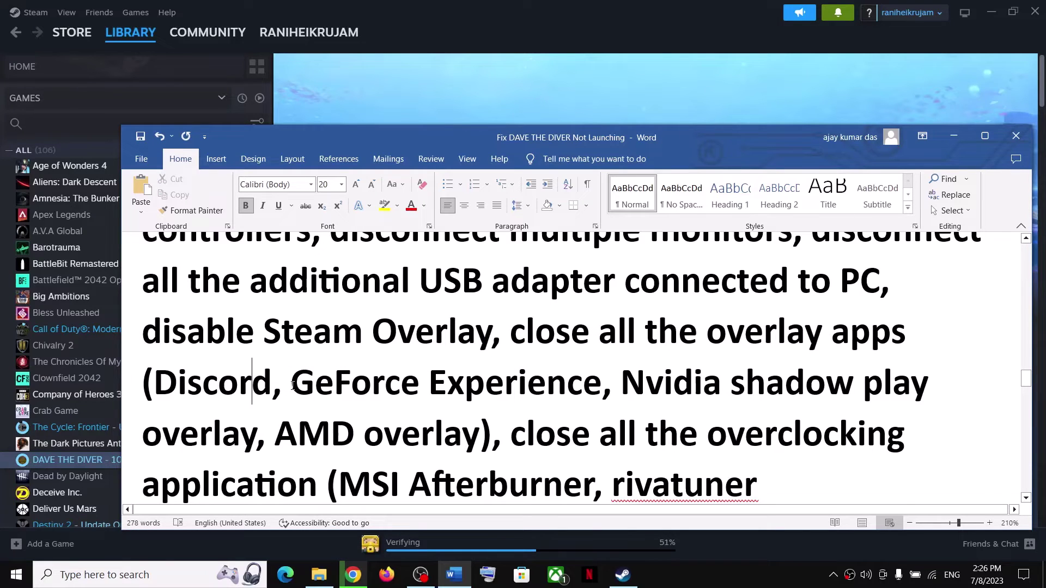
drag(293, 385, 601, 384)
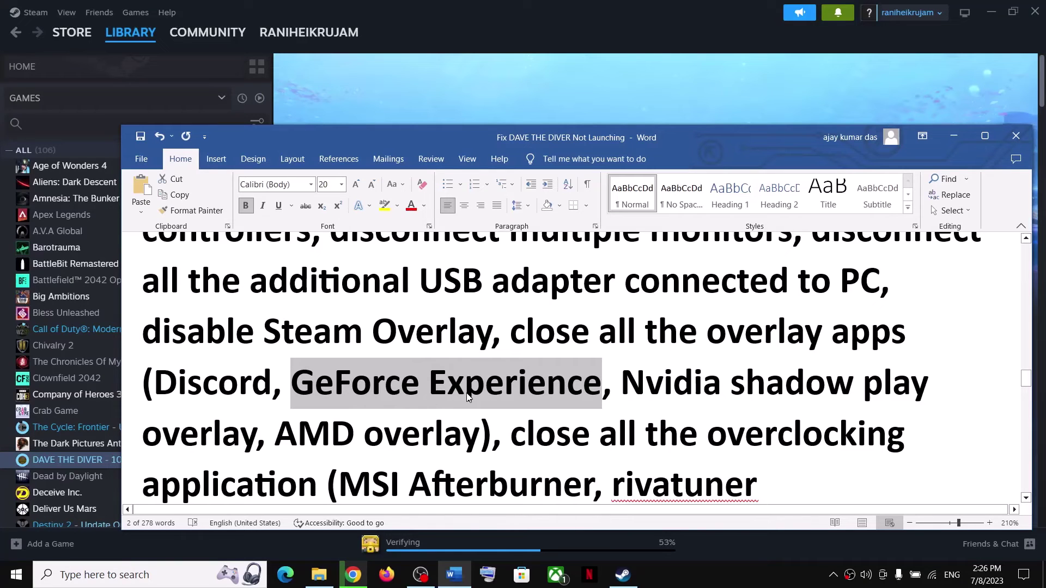
click(586, 393)
drag(510, 332, 481, 444)
Step: Review the step about closing overclocking applications like MSI Afterburner and RivaTuner
scroll(481, 444, down, 1)
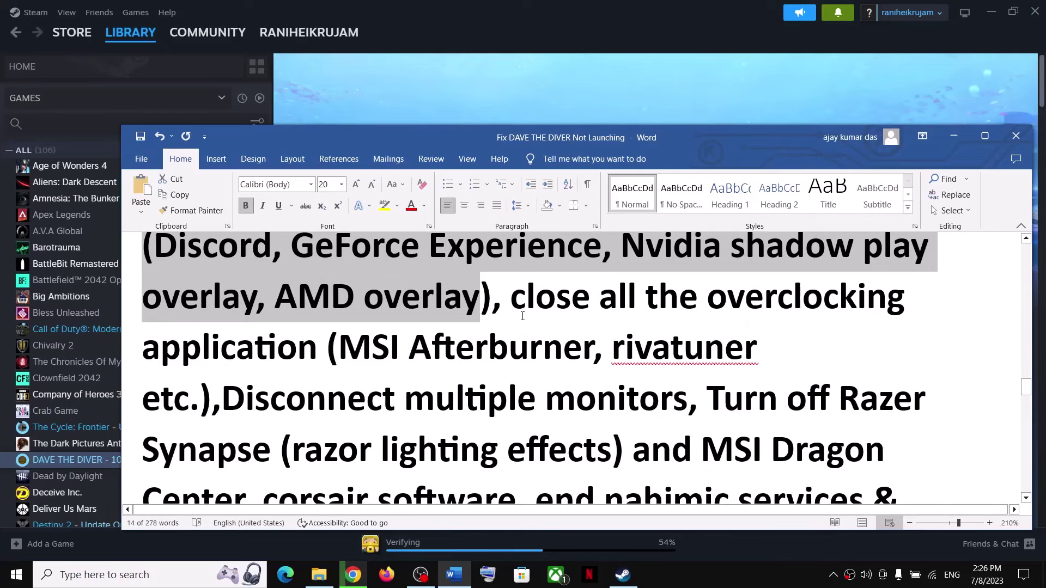
drag(510, 297, 591, 349)
drag(272, 347, 538, 350)
click(455, 398)
drag(651, 357, 231, 372)
click(269, 415)
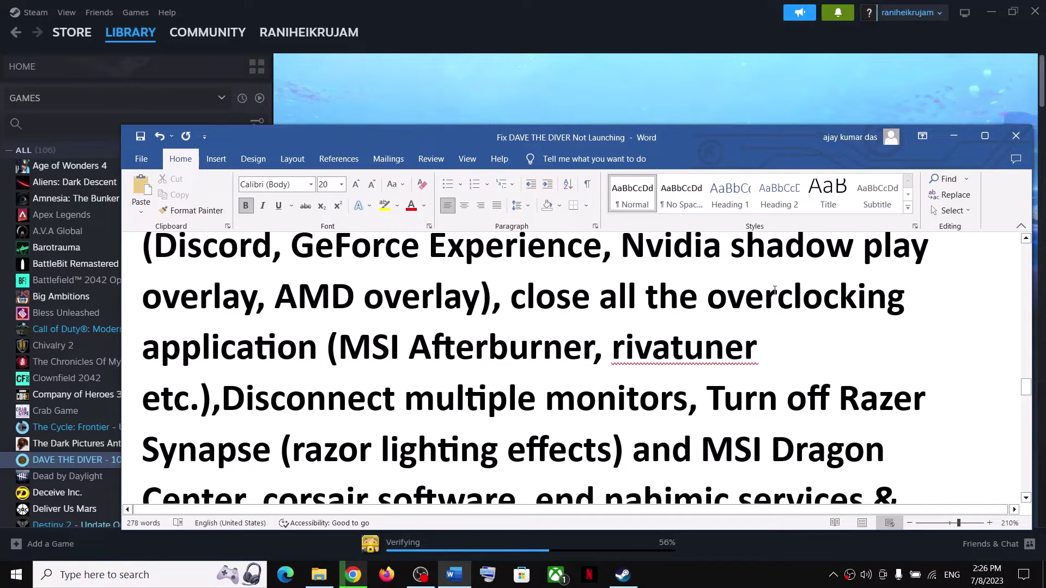
drag(774, 290, 915, 299)
drag(507, 297, 367, 361)
click(326, 403)
scroll(725, 327, down, 1)
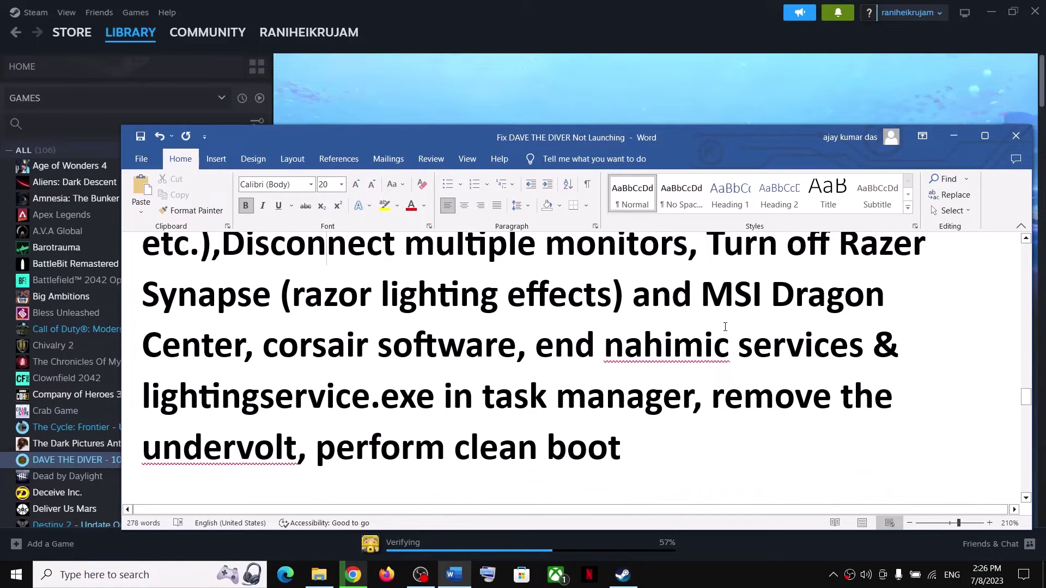
scroll(725, 327, down, 1)
scroll(725, 327, up, 1)
drag(707, 261, 687, 401)
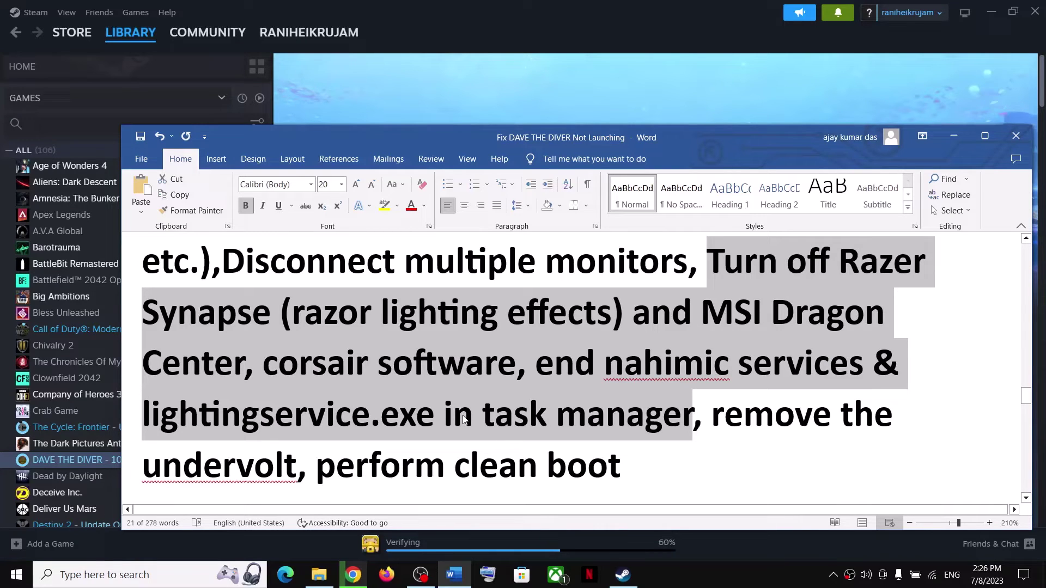
Step: Check Steam, then select the checklist's undervolt and 'perform clean boot' advice
click(409, 30)
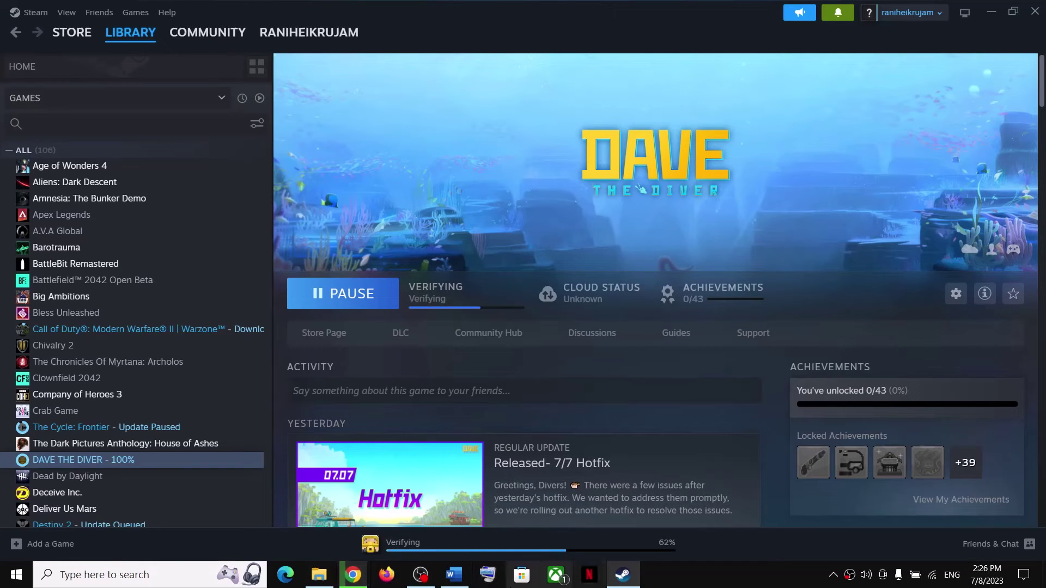
click(453, 575)
scroll(422, 419, down, 1)
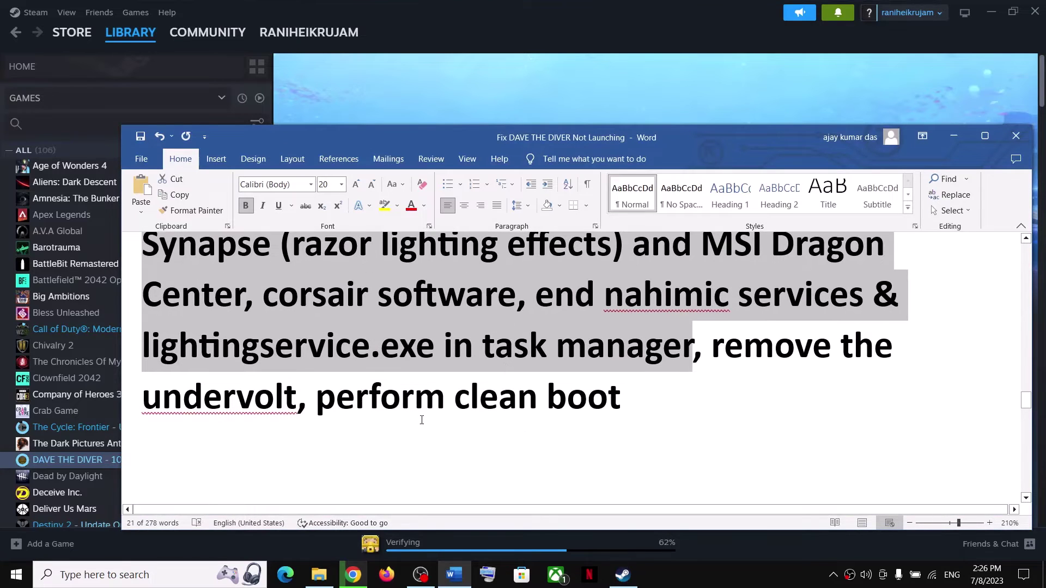
click(329, 400)
click(626, 400)
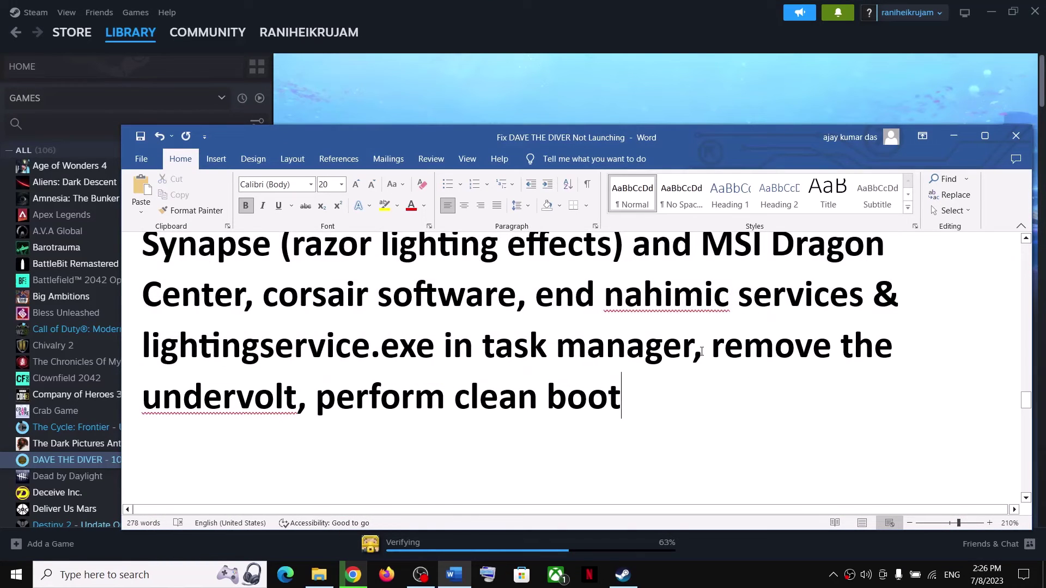
shift+click(694, 349)
shift+click(298, 400)
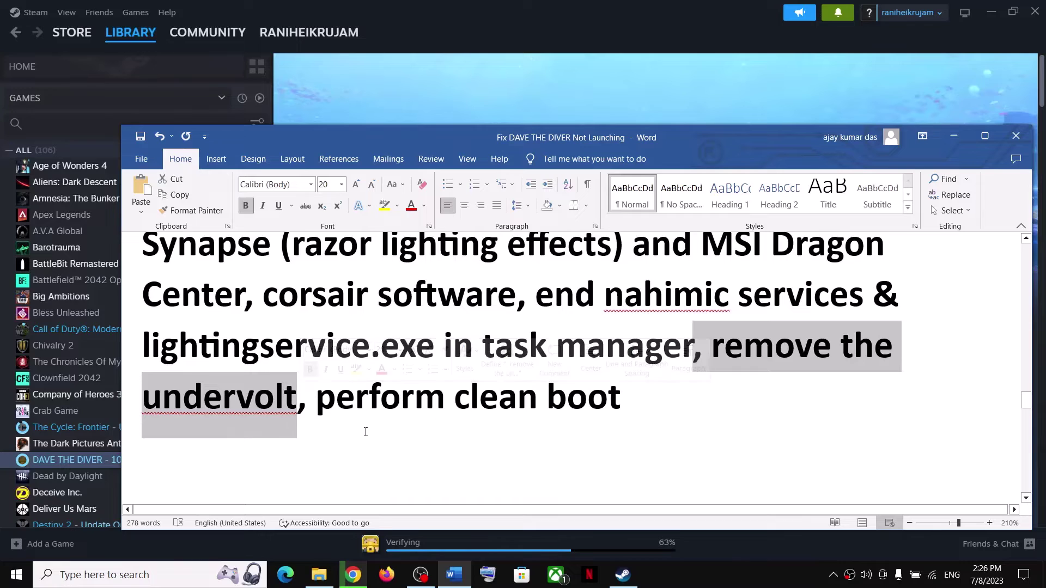
click(370, 403)
drag(317, 402, 511, 444)
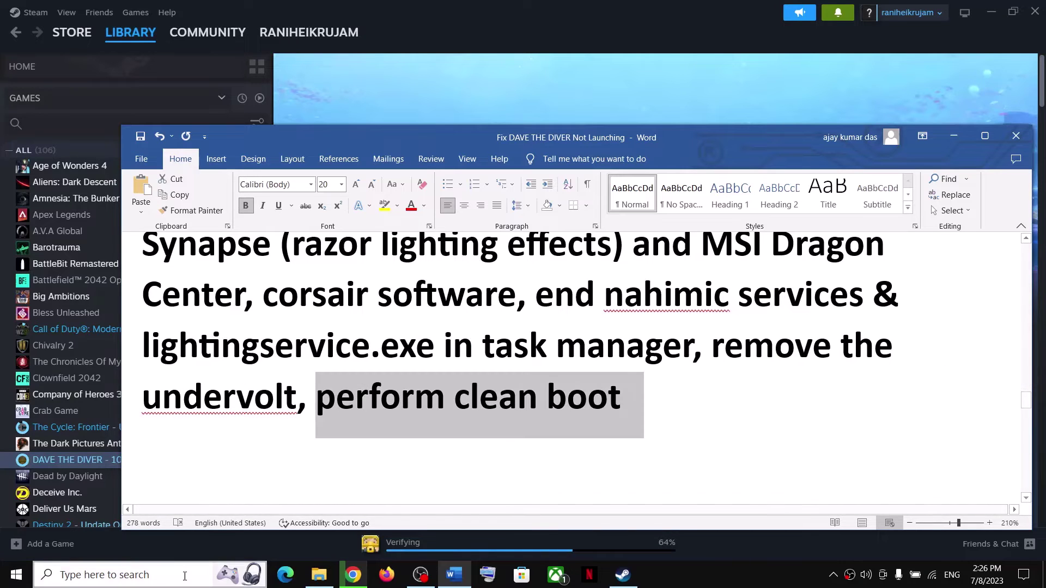
click(164, 578)
Step: Open System Configuration, hide all Microsoft services on the Services tab, and confirm with OK
text(sys)
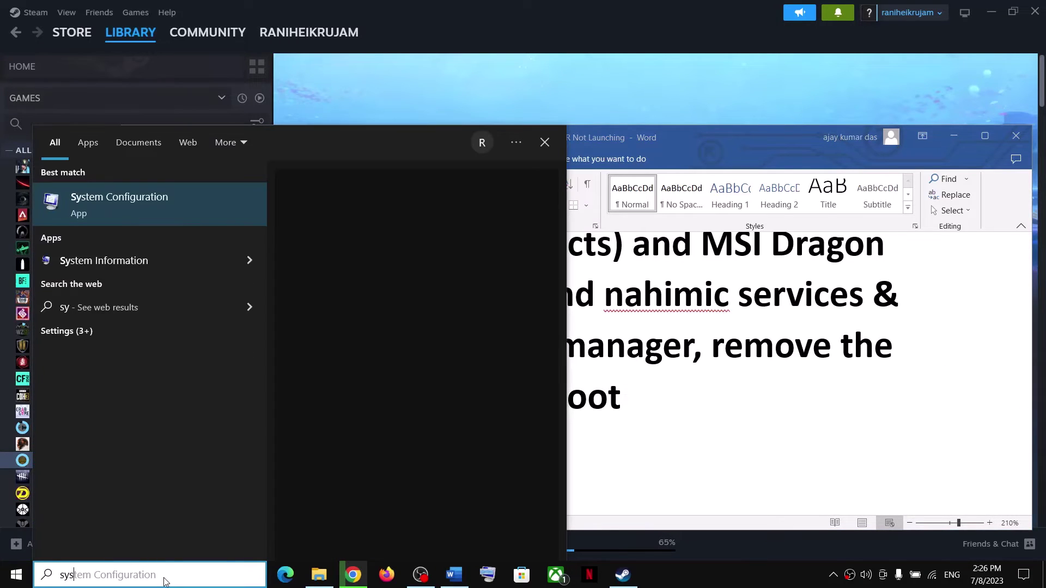
text(tem Configuration)
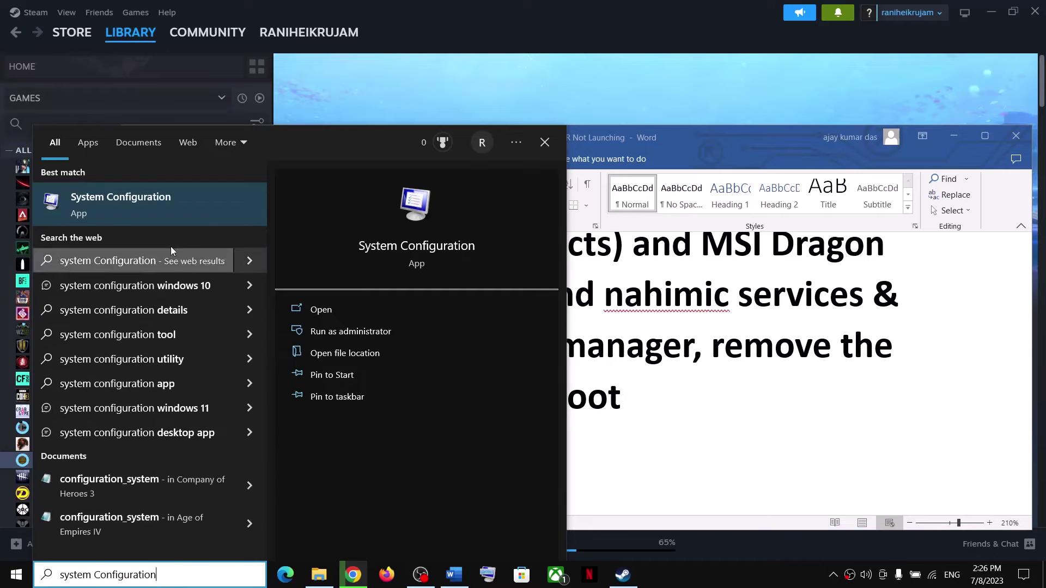
click(193, 205)
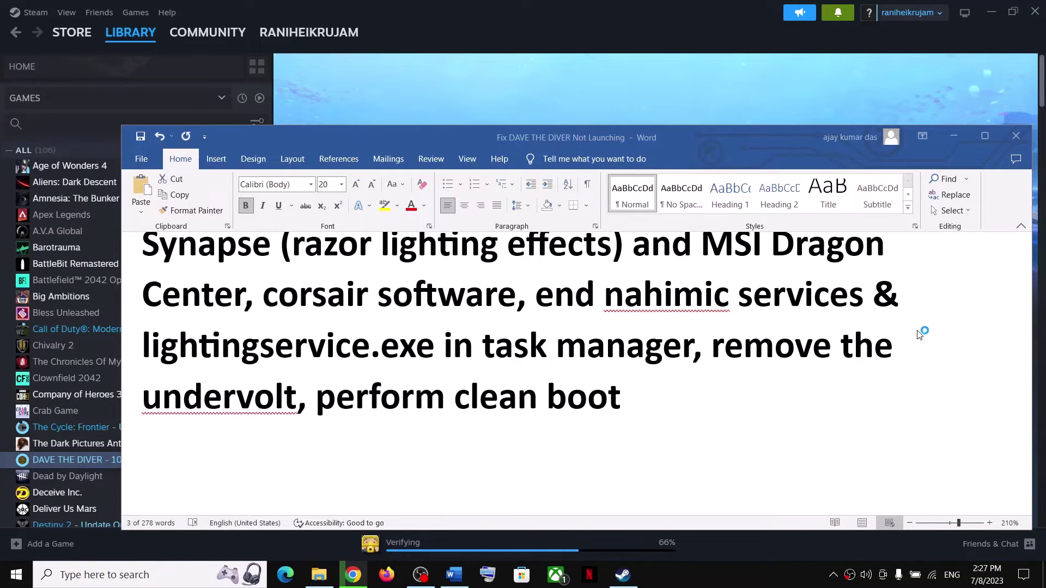
click(657, 574)
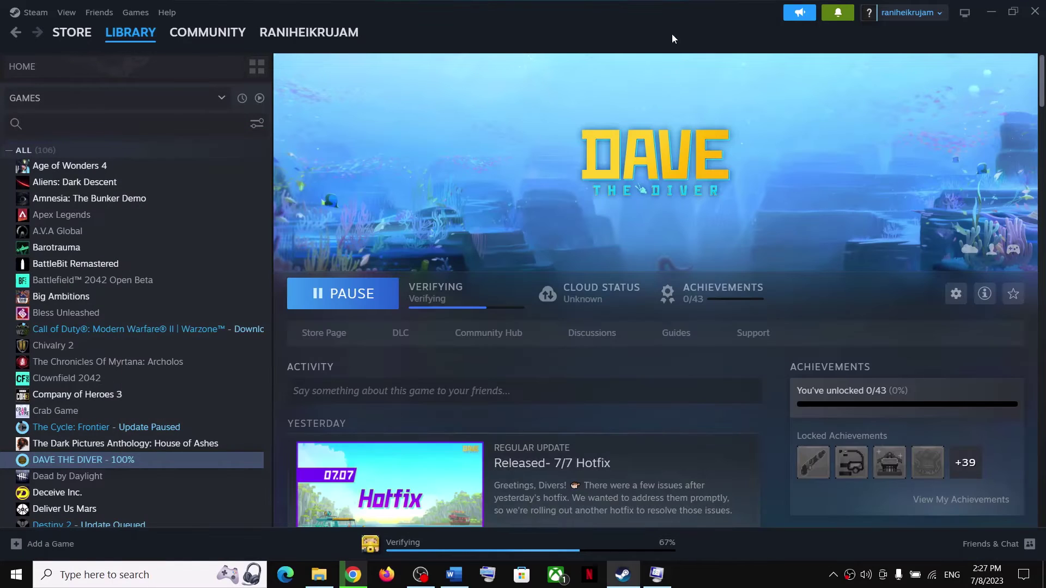
click(668, 570)
click(421, 183)
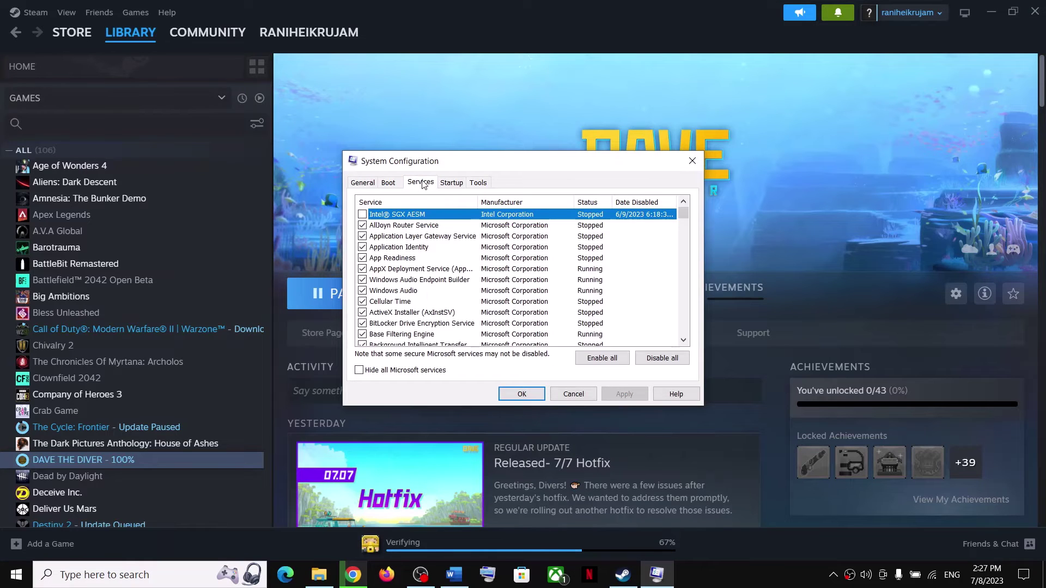
click(360, 371)
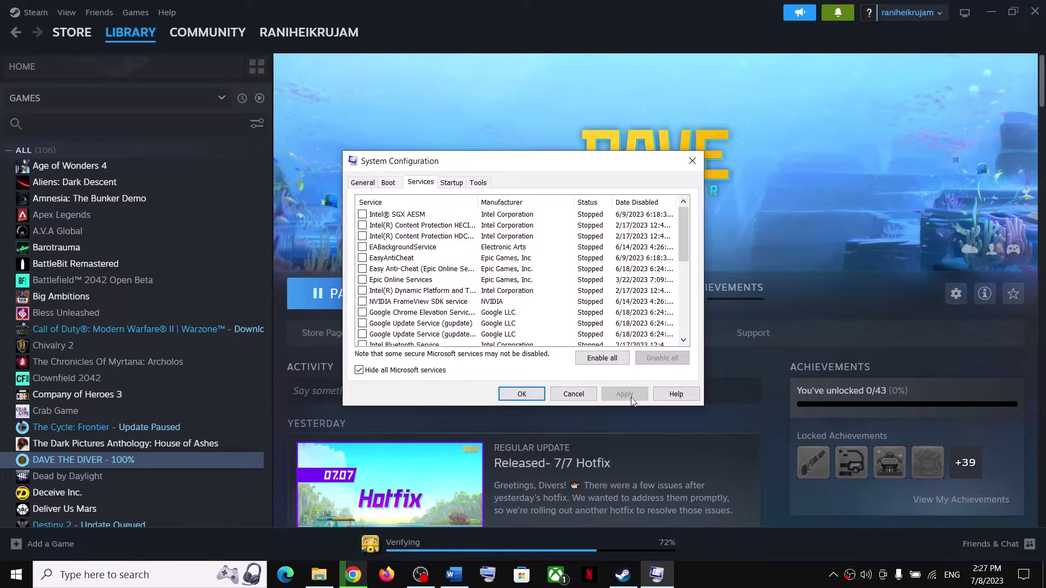
click(509, 394)
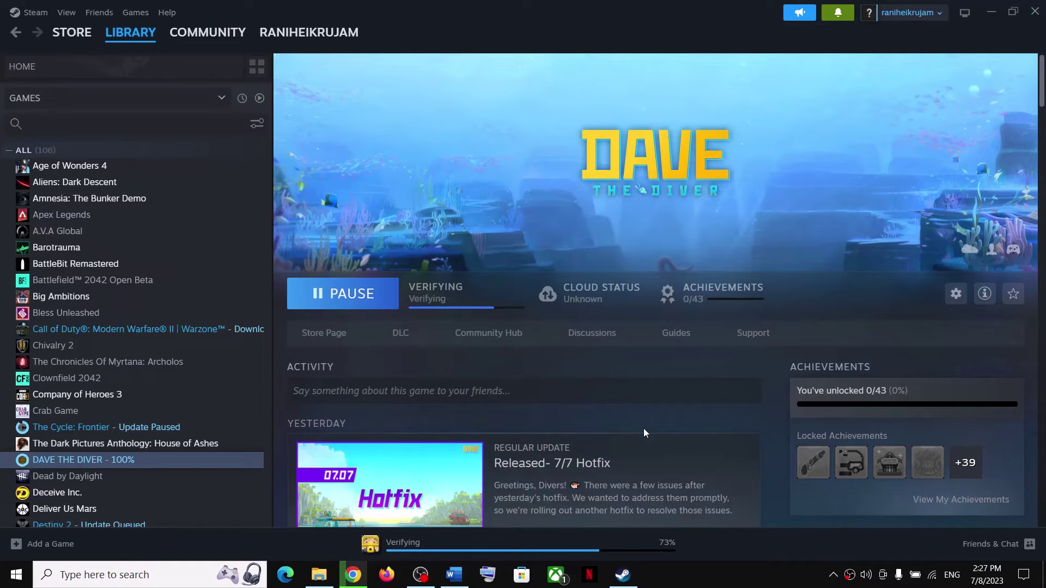
Step: Copy 'graphics' from Step 11 and search 'graphics settings' to open Windows Graphics settings
click(455, 575)
scroll(403, 410, down, 3)
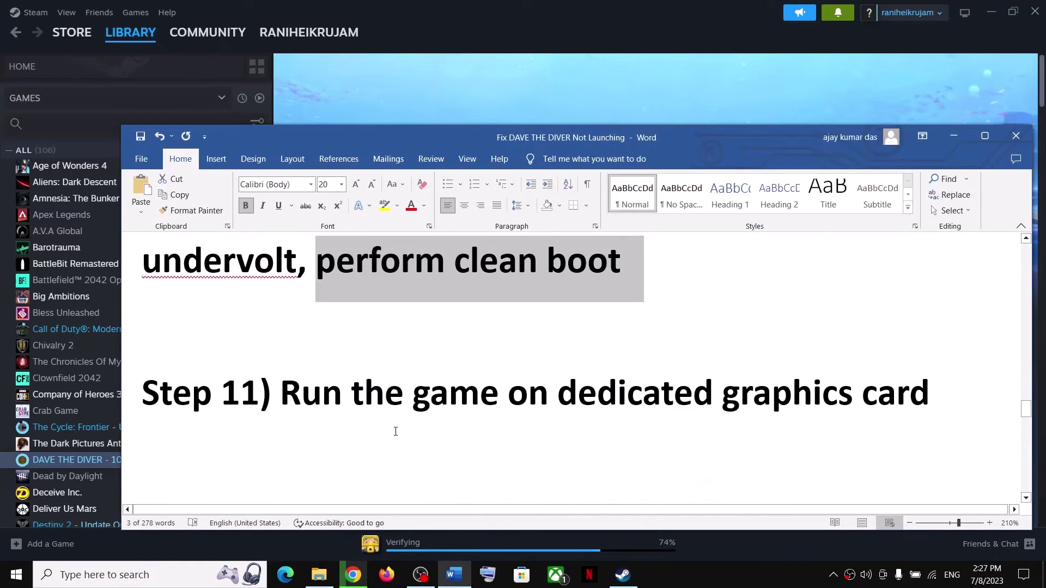
triple_click(473, 408)
click(804, 402)
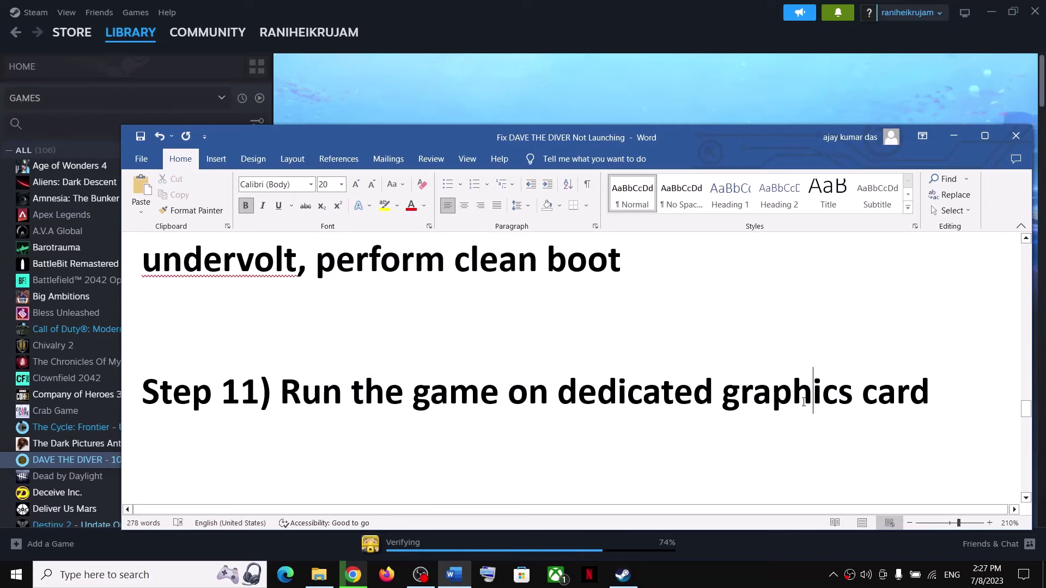
double_click(803, 402)
key(ctrl+c)
click(198, 578)
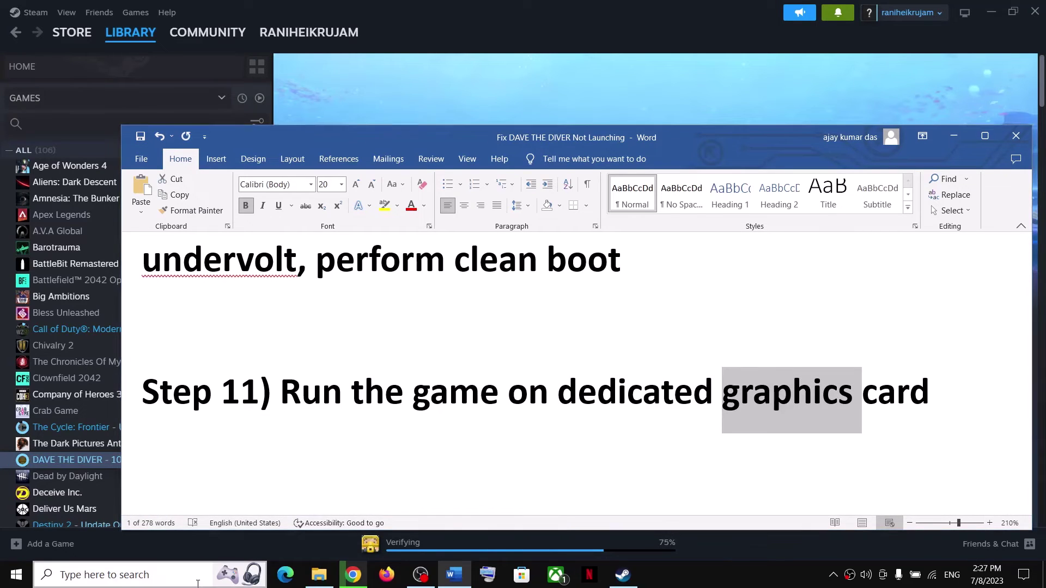
key(ctrl+v)
text(settings)
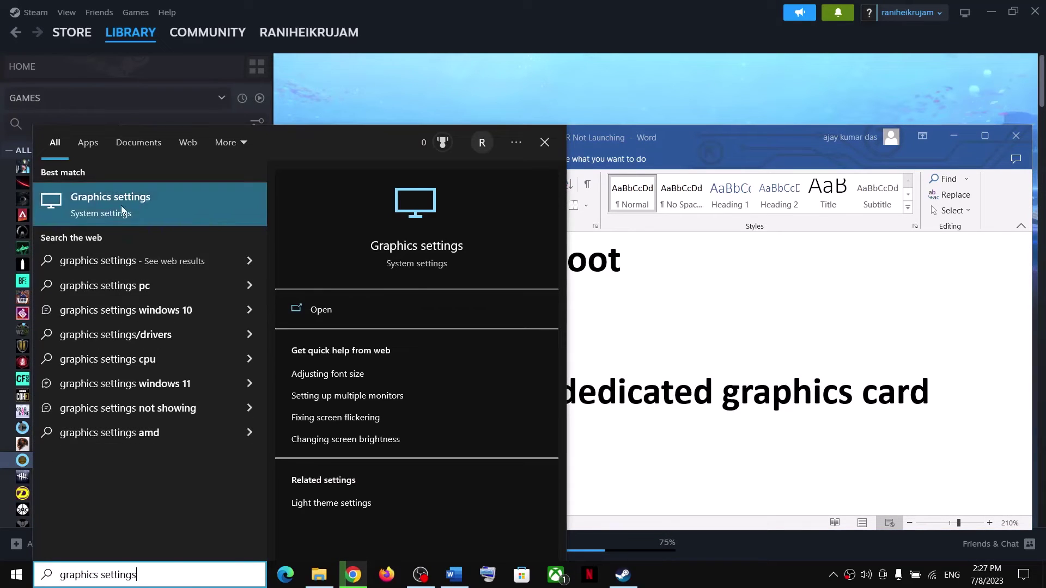
click(154, 210)
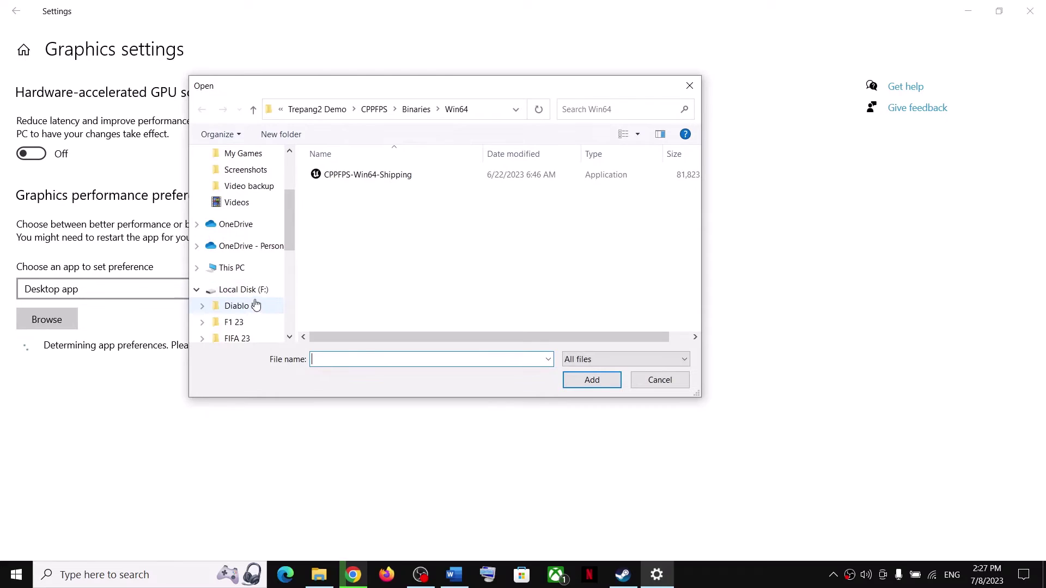
Step: Add DaveTheDiver.exe from F:\SteamLibrary\steamapps\common to the graphics preference list
click(248, 290)
scroll(338, 283, down, 1)
double_click(333, 293)
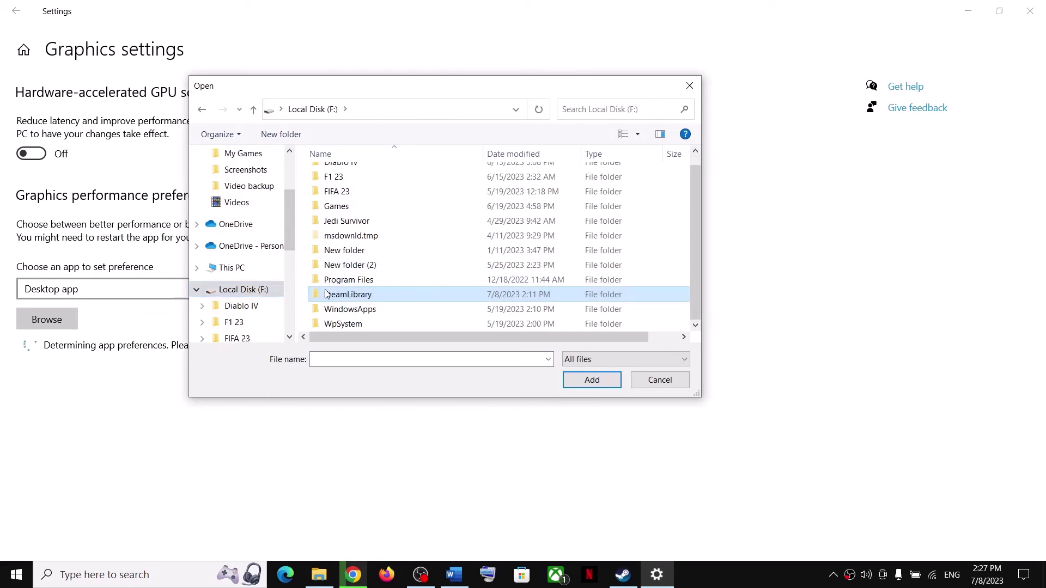
double_click(350, 175)
double_click(350, 175)
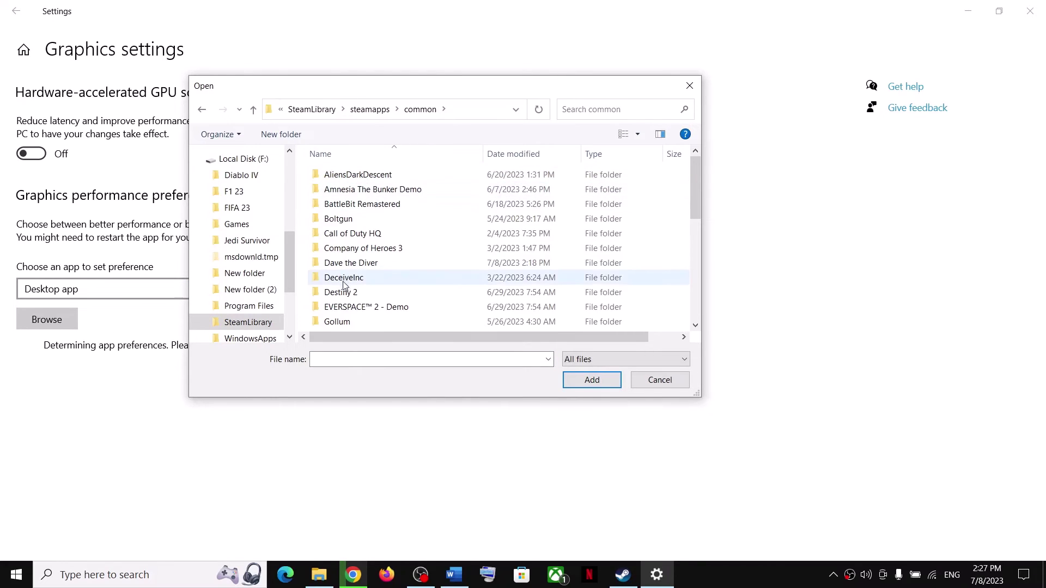
double_click(350, 263)
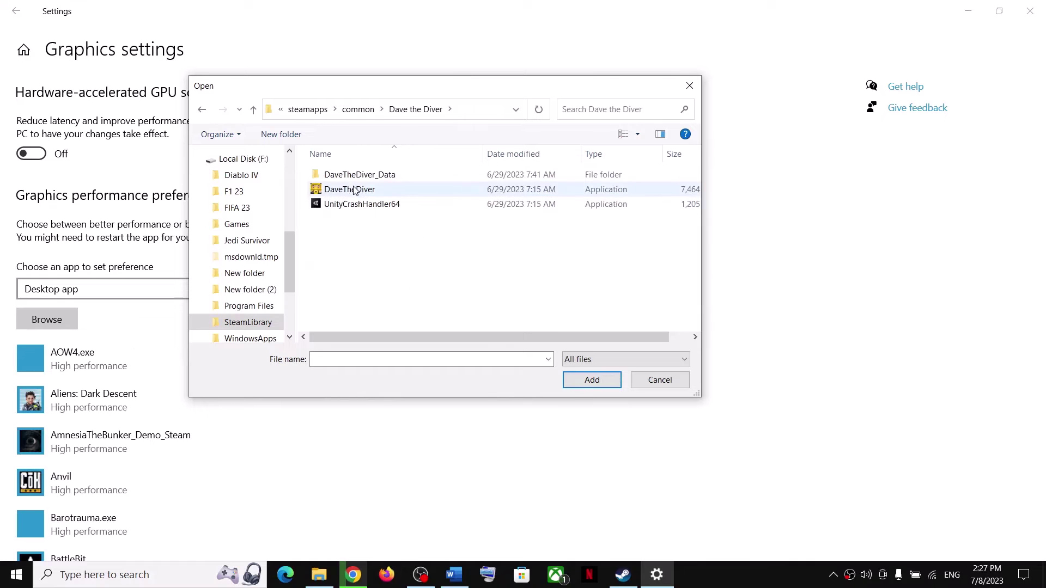
click(382, 191)
click(586, 379)
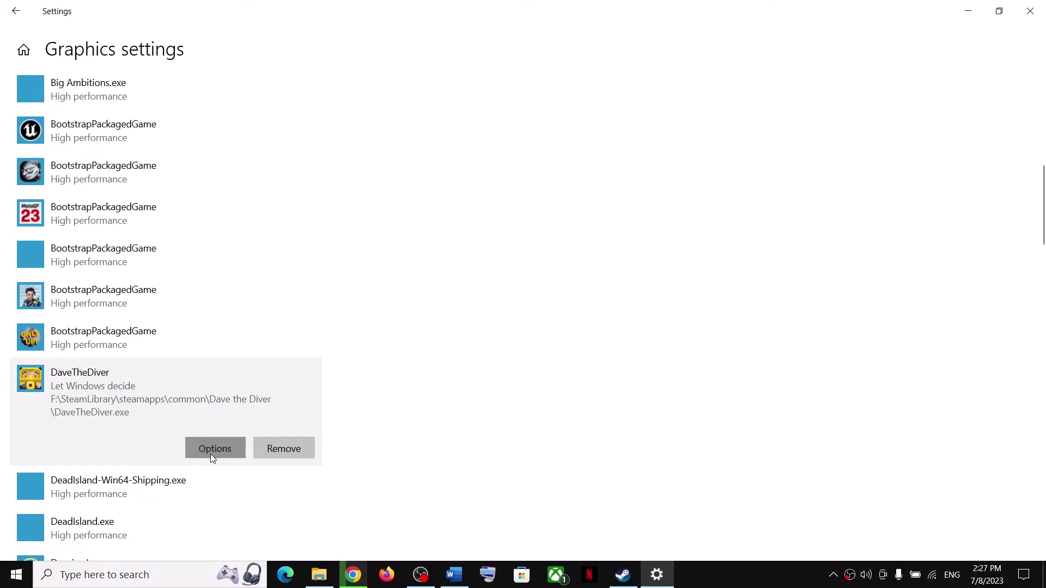
Step: Set DaveTheDiver.exe to High performance on the NVIDIA GPU, save, and close Settings
click(211, 452)
click(458, 313)
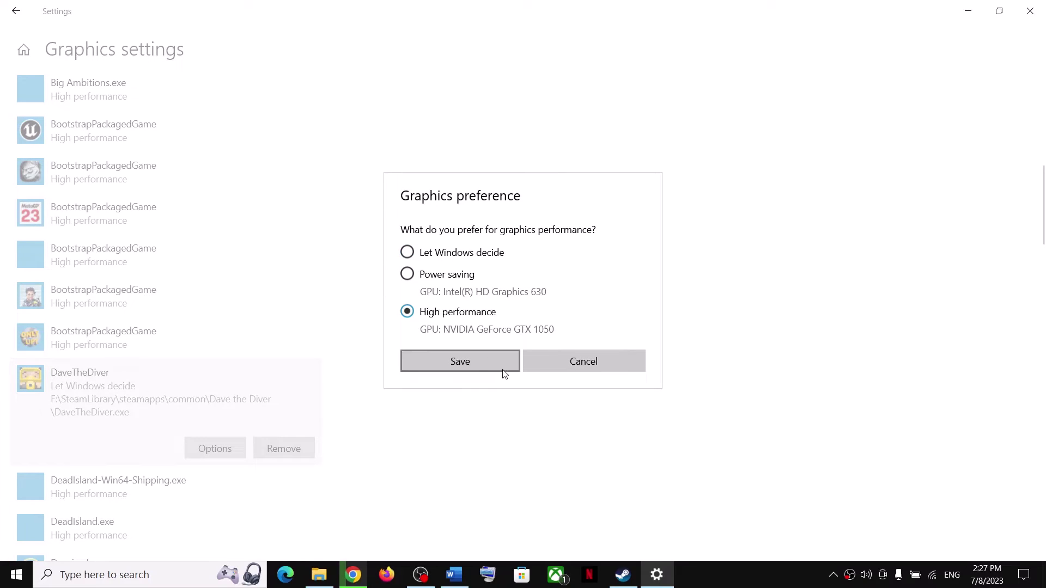
click(464, 364)
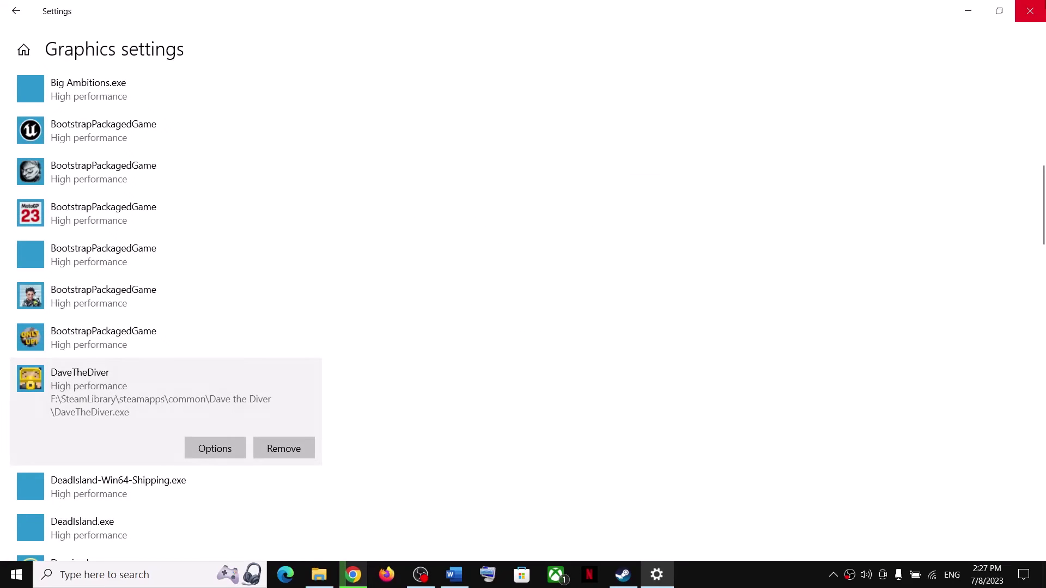
click(1029, 10)
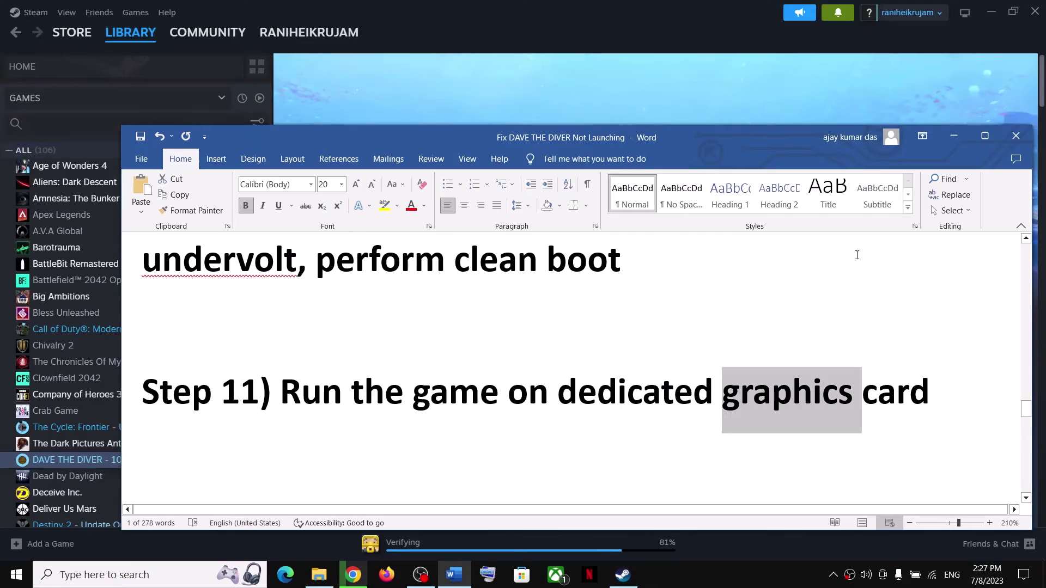
scroll(284, 338, down, 4)
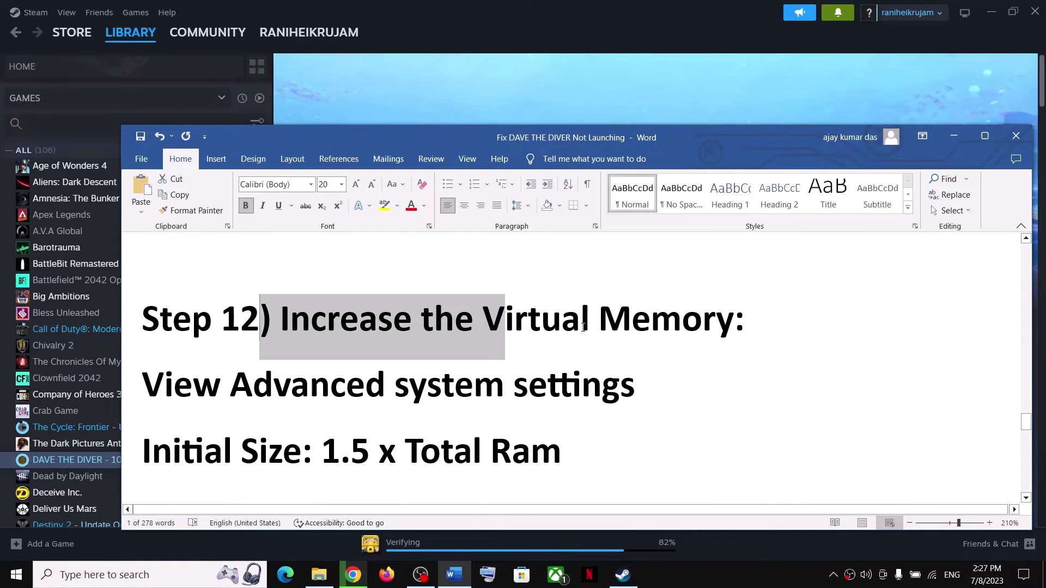